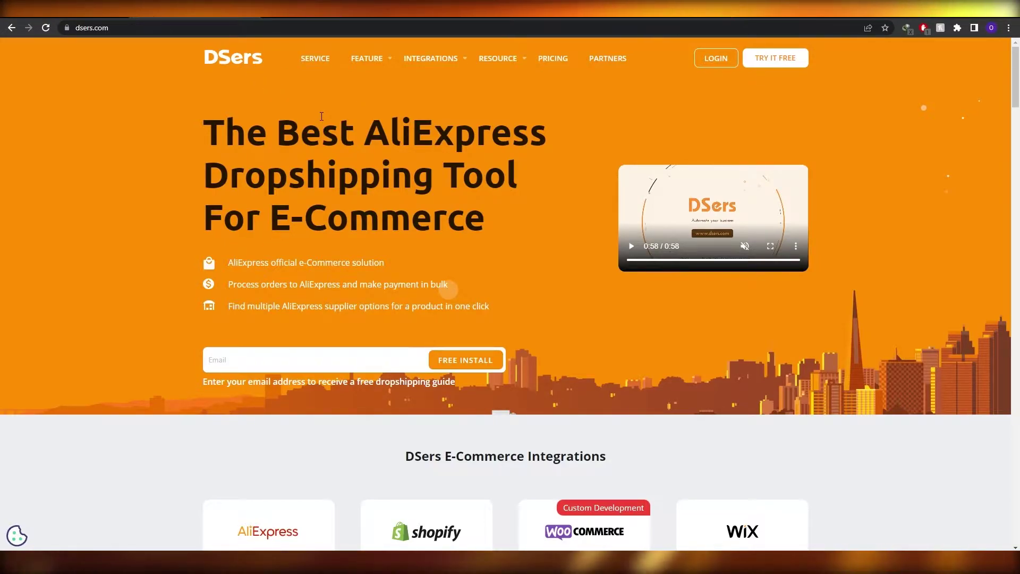
Open the DSers pricing page comparing the Enterprise, Pro, Advanced and Basic plans.
{"action": "scroll", "coordinate": [322, 114], "scroll_direction": "down", "scroll_amount": 1}
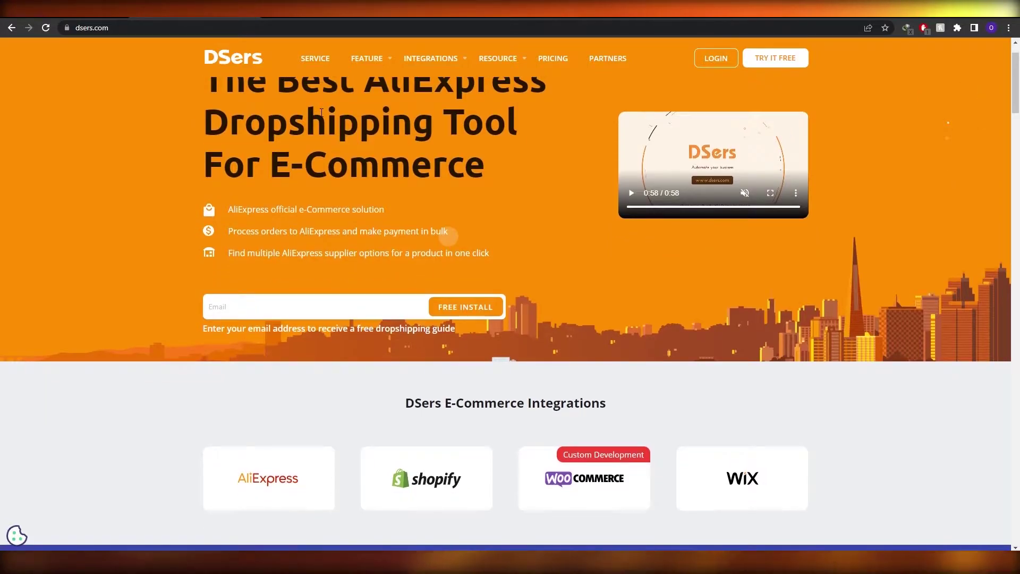
{"action": "scroll", "coordinate": [321, 112], "scroll_direction": "up", "scroll_amount": 1}
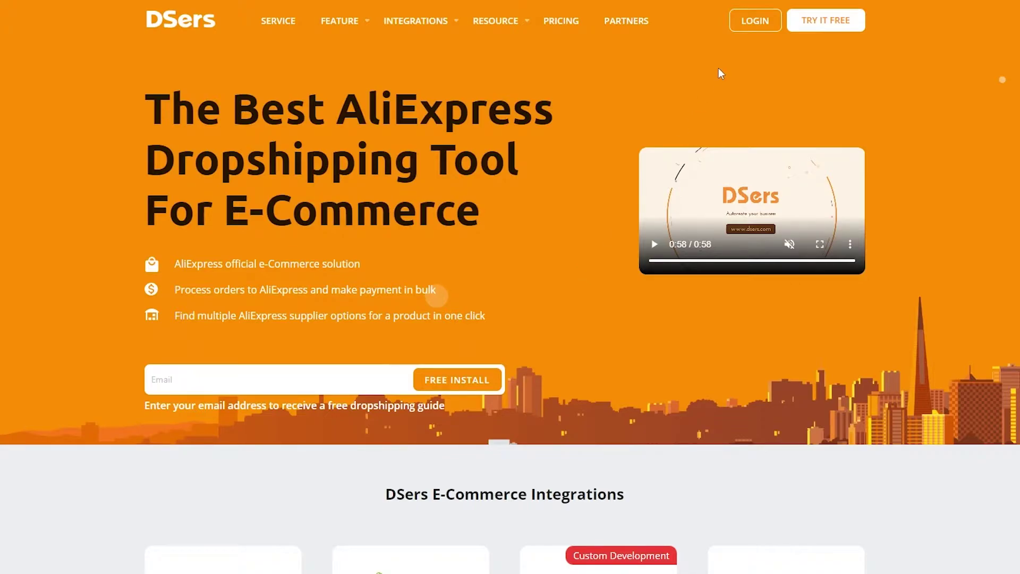
{"action": "left_click", "coordinate": [817, 29]}
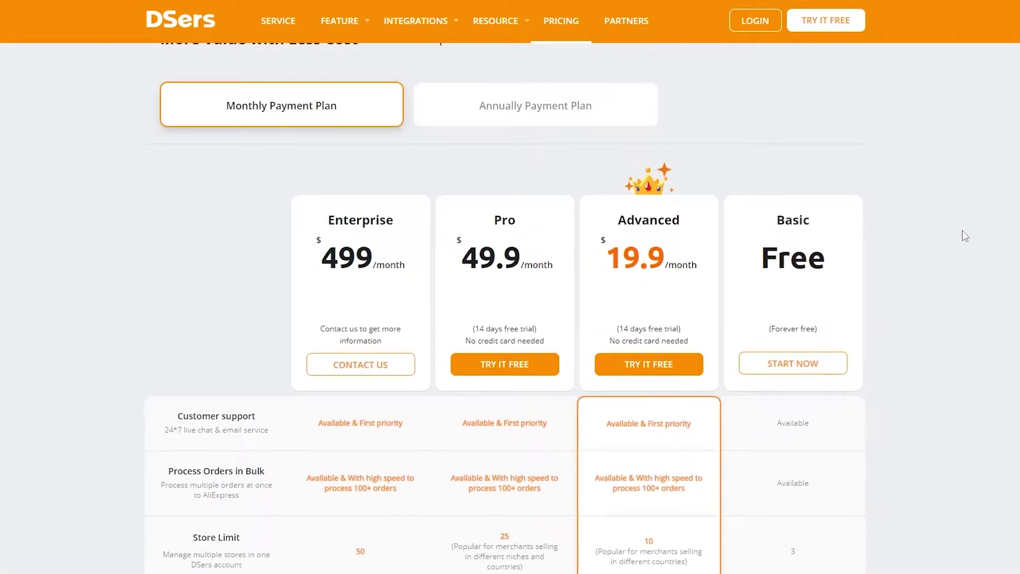
{"action": "scroll", "coordinate": [963, 232], "scroll_direction": "down", "scroll_amount": 5}
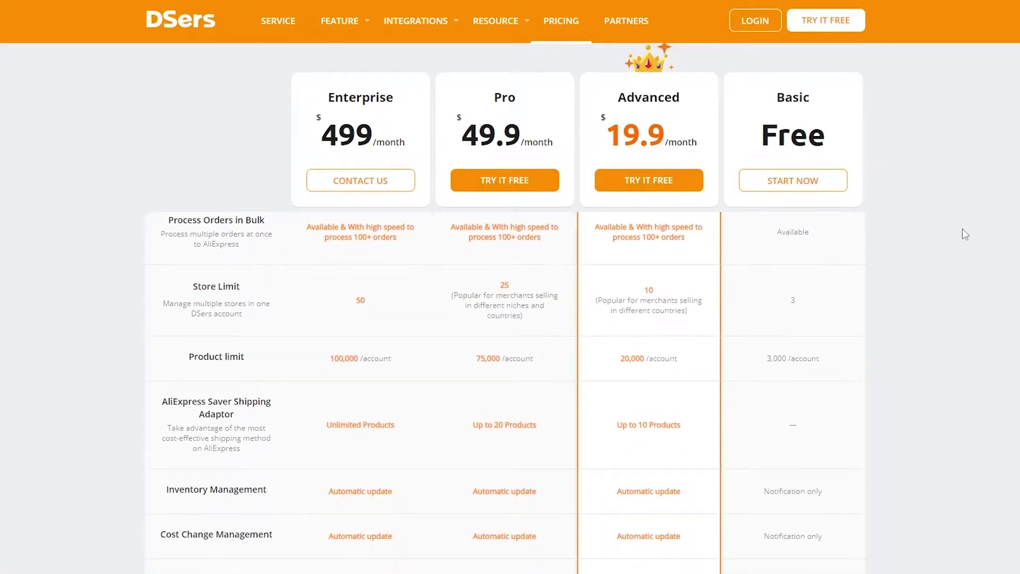
{"action": "scroll", "coordinate": [961, 226], "scroll_direction": "up", "scroll_amount": 1}
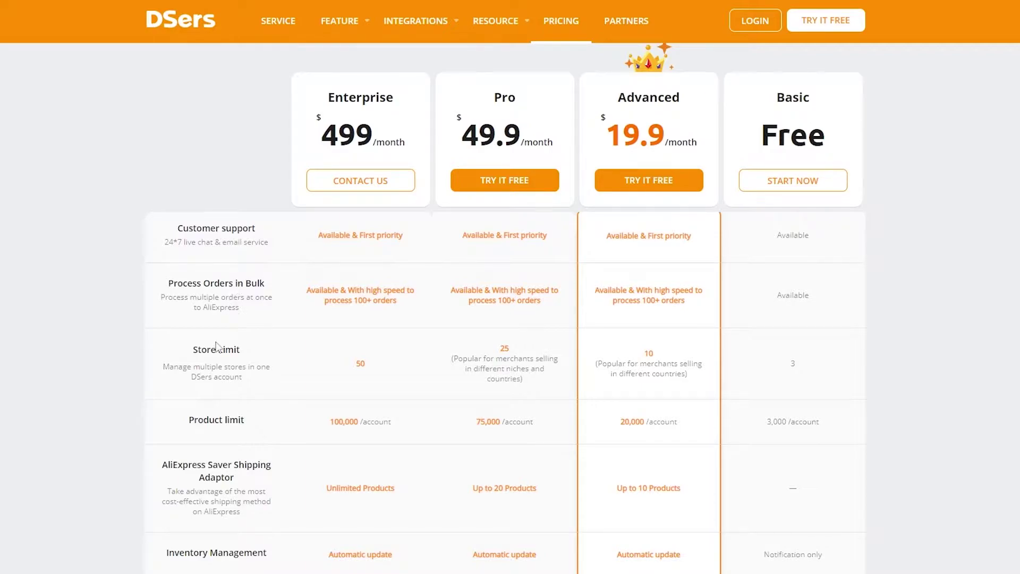
Highlight the Store Limit and Product limit rows: Basic allows 3 stores and 3,000 products.
{"action": "triple_click", "coordinate": [255, 349]}
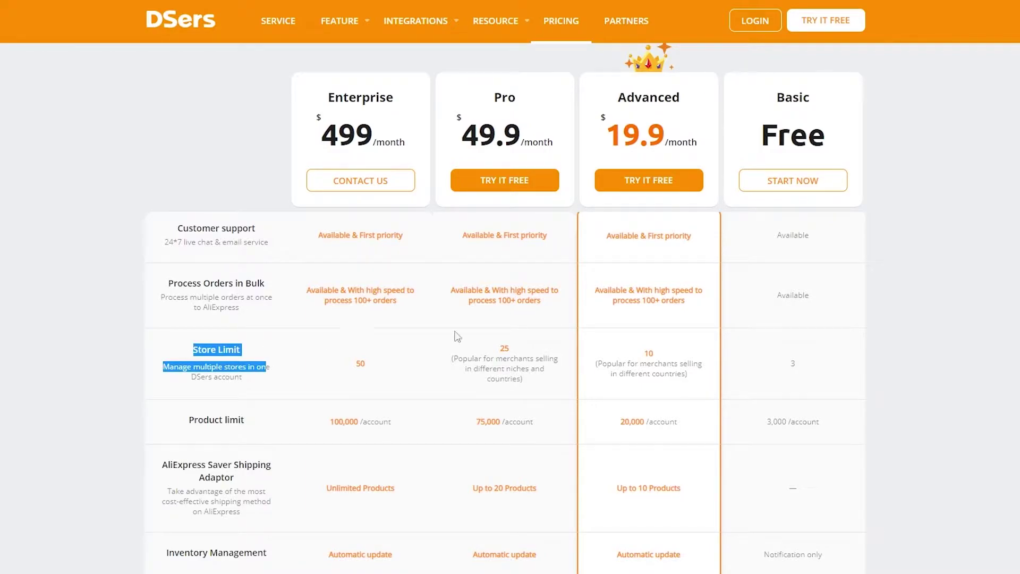
{"action": "double_click", "coordinate": [791, 363]}
{"action": "left_click", "coordinate": [827, 366]}
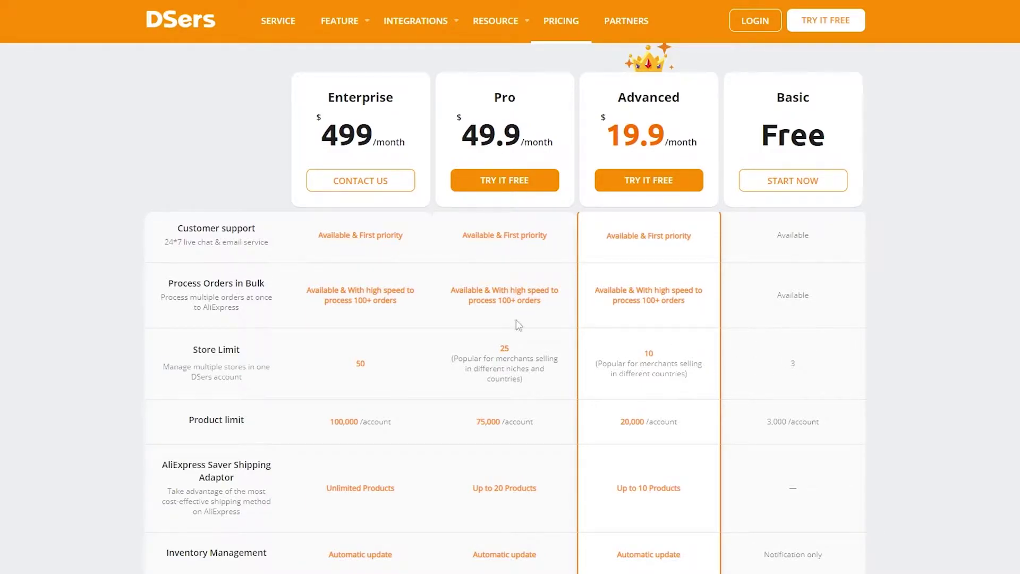
{"action": "triple_click", "coordinate": [190, 421]}
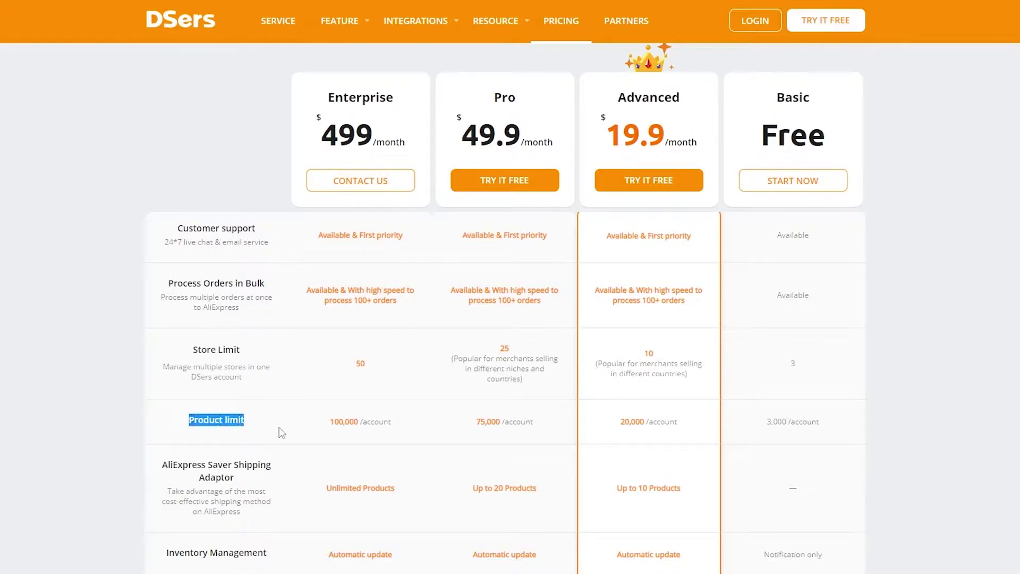
{"action": "double_click", "coordinate": [787, 424]}
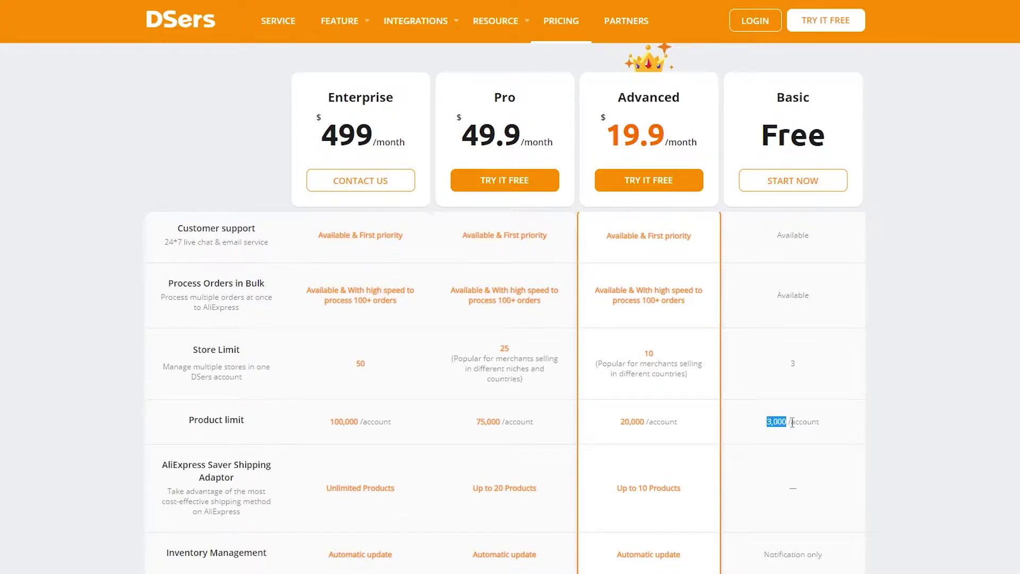
{"action": "scroll", "coordinate": [819, 350], "scroll_direction": "down", "scroll_amount": 2}
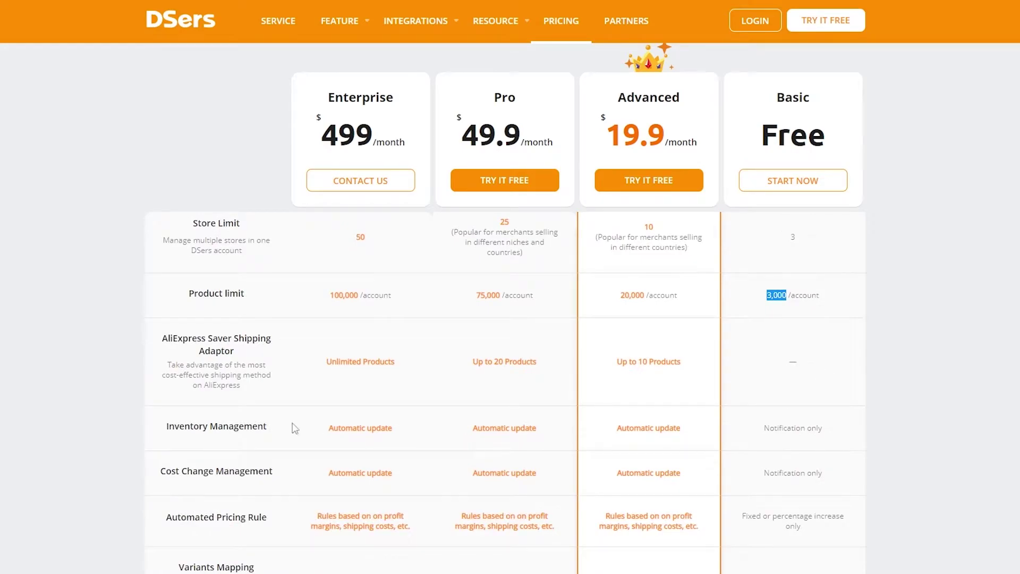
Highlight Inventory Management, Cost Change Management and Automated Pricing Rule, noting Basic's fixed-or-percentage pricing limit.
{"action": "left_click_drag", "start_coordinate": [165, 430], "coordinate": [269, 437]}
{"action": "left_click", "coordinate": [163, 480]}
{"action": "left_click_drag", "start_coordinate": [163, 480], "coordinate": [280, 481]}
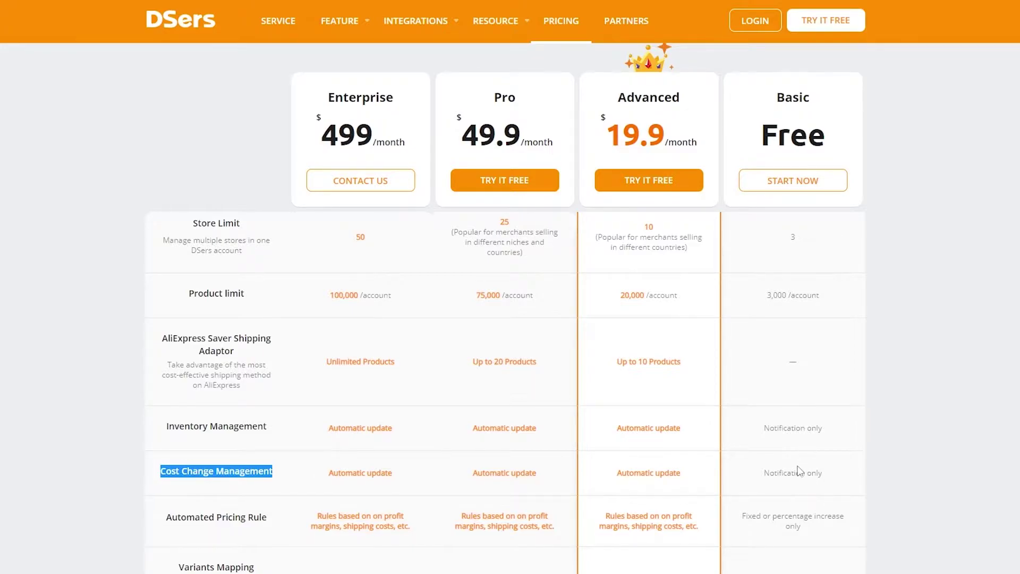
{"action": "scroll", "coordinate": [800, 471], "scroll_direction": "down", "scroll_amount": 2}
{"action": "left_click_drag", "start_coordinate": [166, 392], "coordinate": [272, 398]}
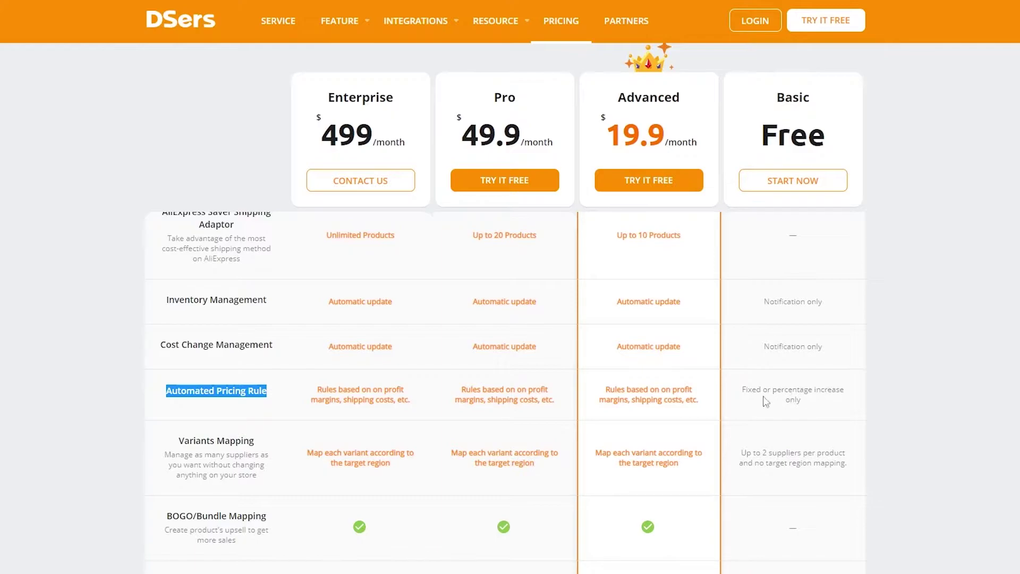
{"action": "left_click_drag", "start_coordinate": [742, 394], "coordinate": [813, 405]}
{"action": "left_click", "coordinate": [817, 404]}
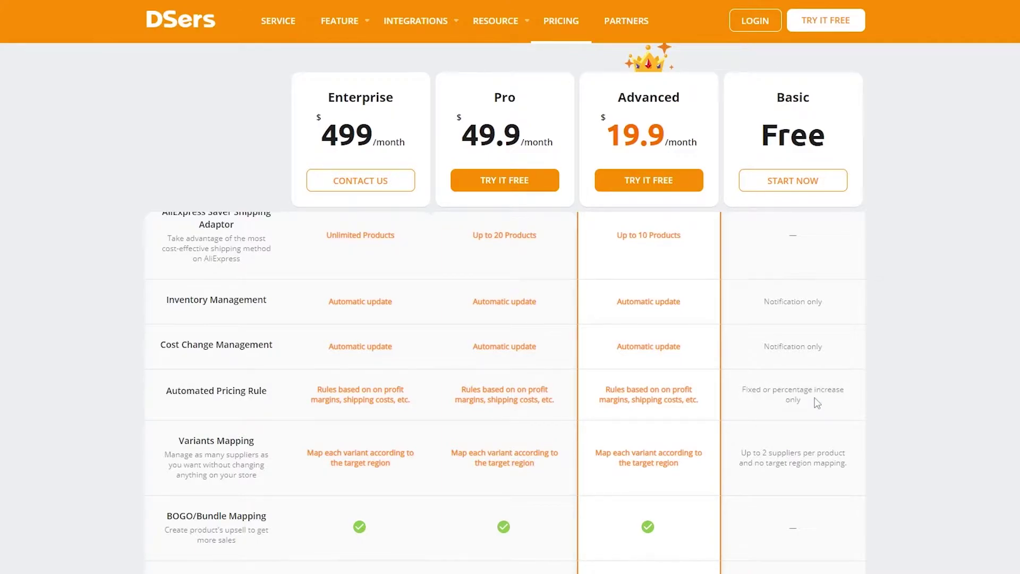
Highlight Variants Mapping and the Basic plan's two-supplier mapping limit.
{"action": "left_click_drag", "start_coordinate": [177, 441], "coordinate": [257, 445]}
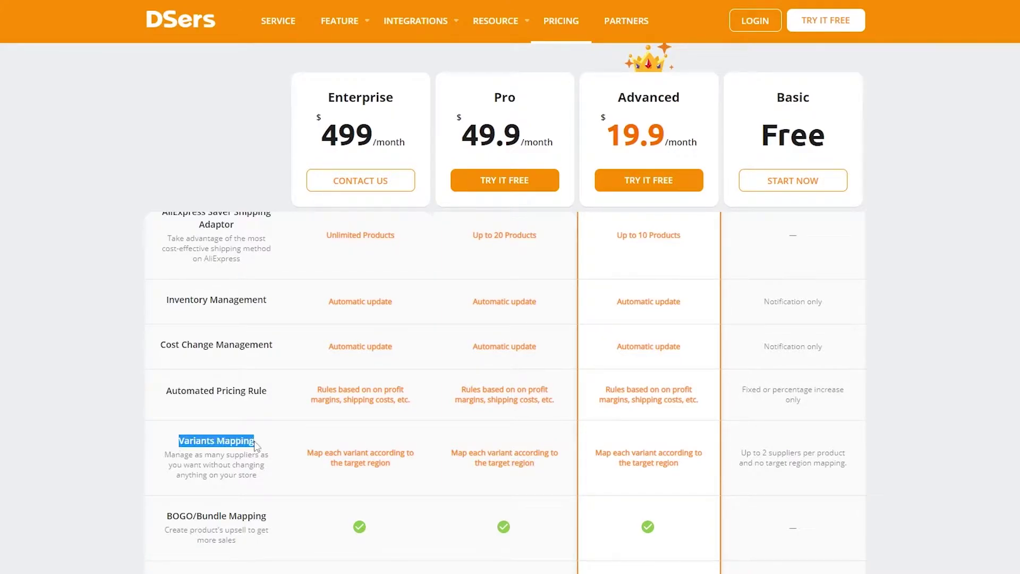
{"action": "left_click_drag", "start_coordinate": [740, 452], "coordinate": [849, 460]}
{"action": "left_click", "coordinate": [828, 476]}
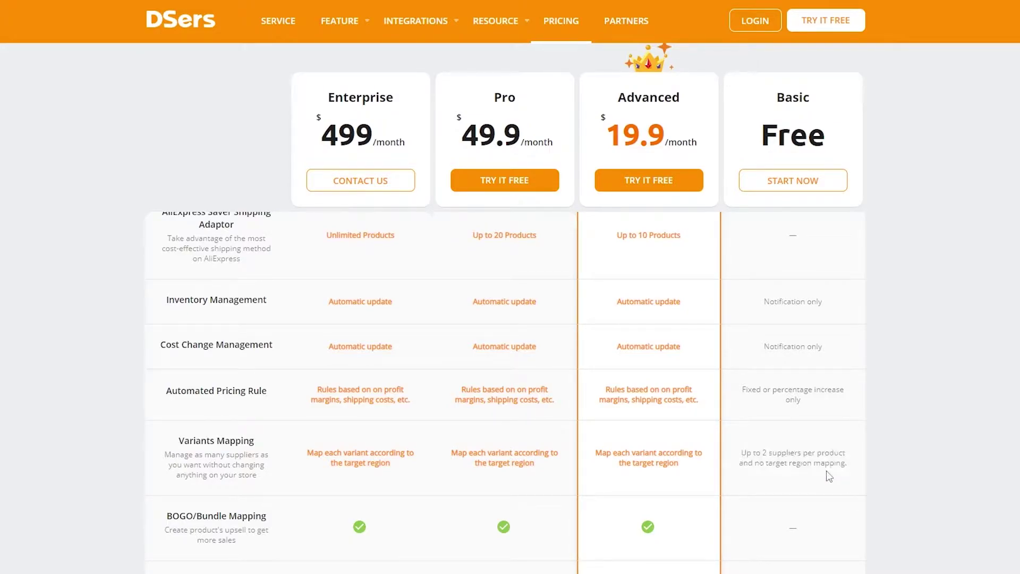
{"action": "scroll", "coordinate": [939, 437], "scroll_direction": "up", "scroll_amount": 10}
{"action": "scroll", "coordinate": [939, 435], "scroll_direction": "down", "scroll_amount": 8}
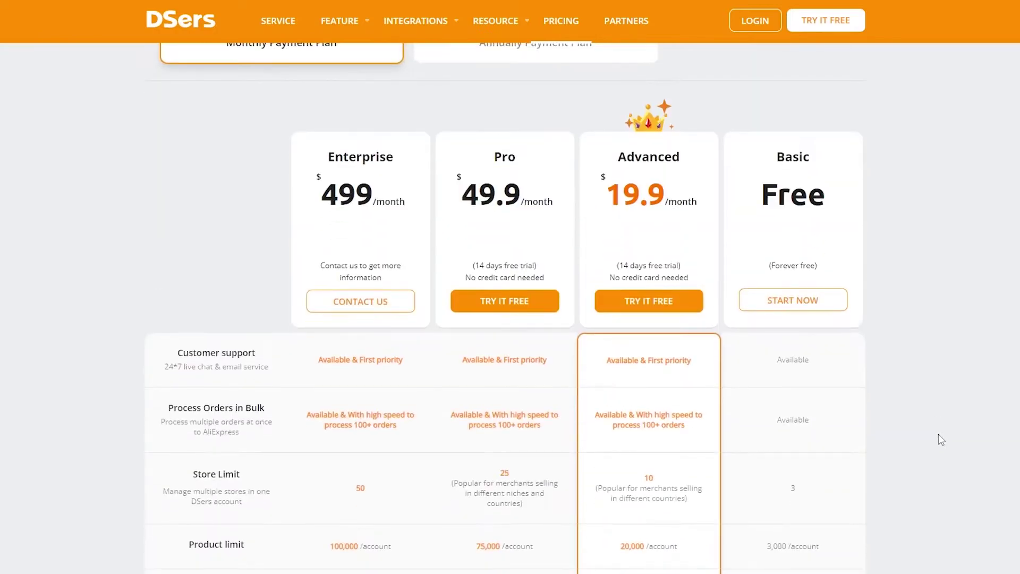
{"action": "scroll", "coordinate": [939, 435], "scroll_direction": "down", "scroll_amount": 1}
Highlight Process Orders in Bulk and the Advanced plan's 10-store and 20,000-product limits.
{"action": "scroll", "coordinate": [936, 432], "scroll_direction": "up", "scroll_amount": 1}
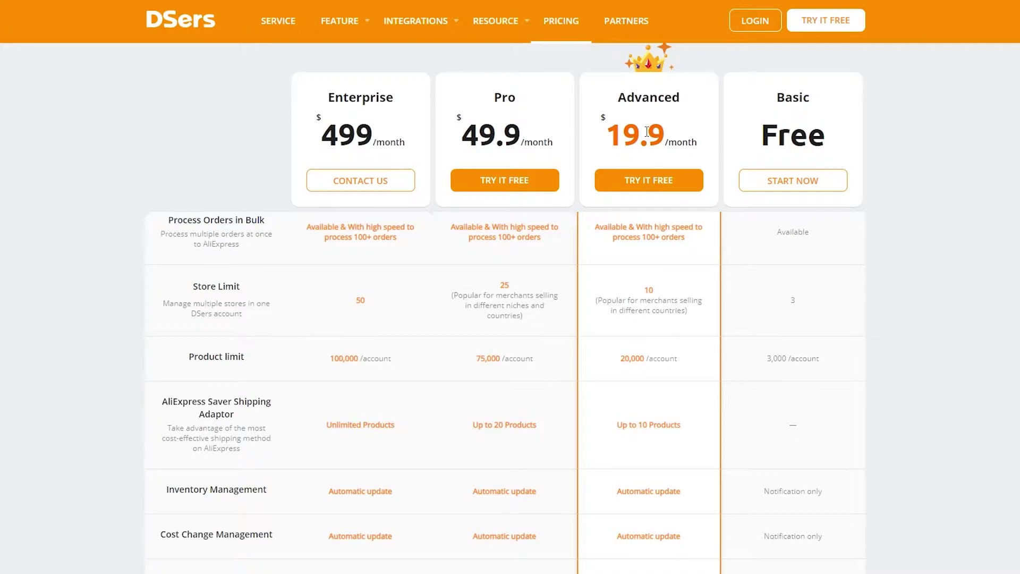
{"action": "left_click_drag", "start_coordinate": [170, 225], "coordinate": [287, 230]}
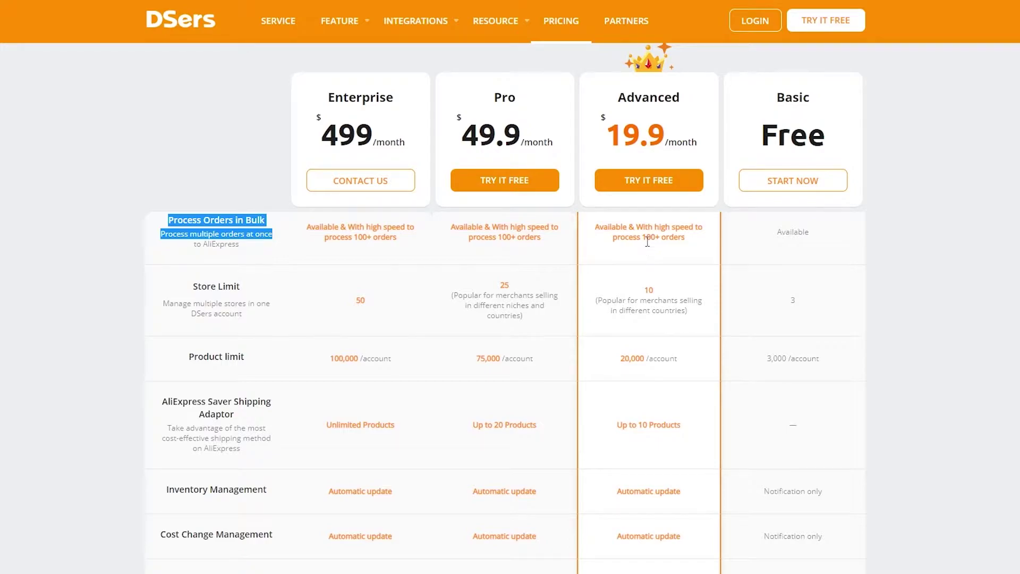
{"action": "double_click", "coordinate": [649, 289]}
{"action": "left_click_drag", "start_coordinate": [617, 360], "coordinate": [643, 360]}
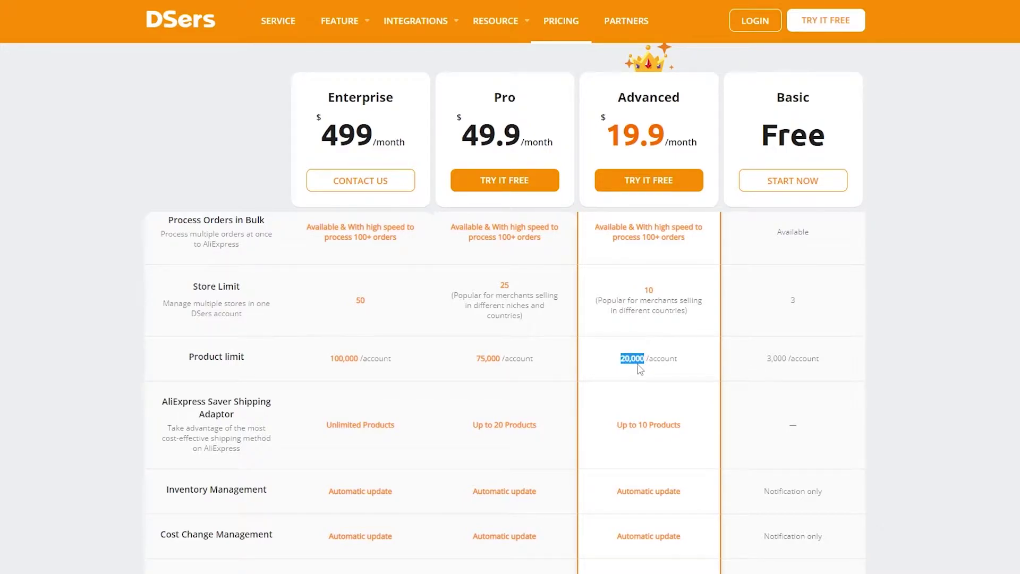
{"action": "scroll", "coordinate": [639, 365], "scroll_direction": "down", "scroll_amount": 1}
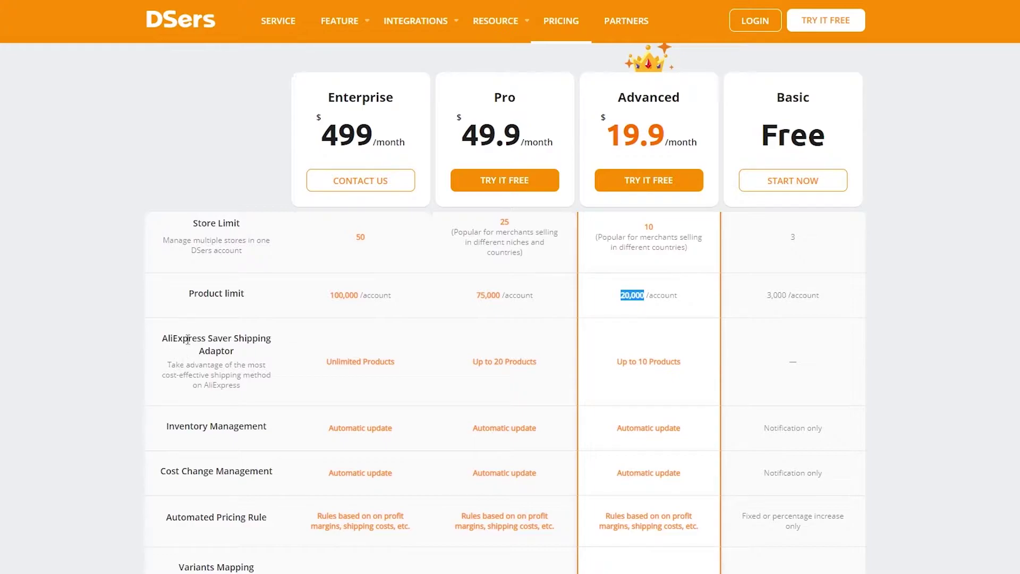
Highlight the Advanced plan's automatic inventory updates and automatic cost change updates.
{"action": "left_click_drag", "start_coordinate": [618, 367], "coordinate": [688, 367]}
{"action": "scroll", "coordinate": [689, 371], "scroll_direction": "down", "scroll_amount": 1}
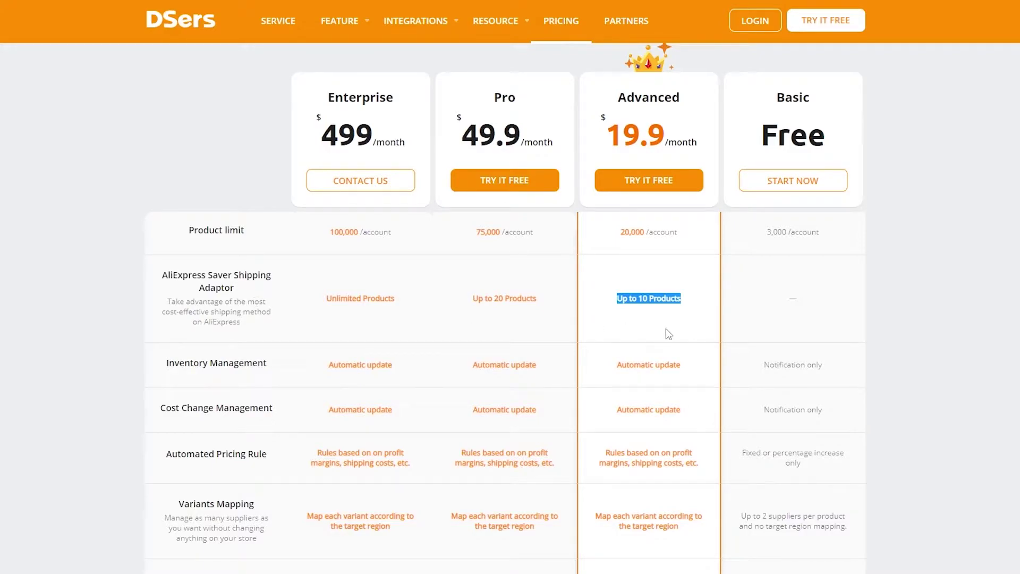
{"action": "scroll", "coordinate": [563, 366], "scroll_direction": "down", "scroll_amount": 1}
{"action": "left_click_drag", "start_coordinate": [164, 301], "coordinate": [268, 301]}
{"action": "left_click_drag", "start_coordinate": [614, 307], "coordinate": [713, 307]}
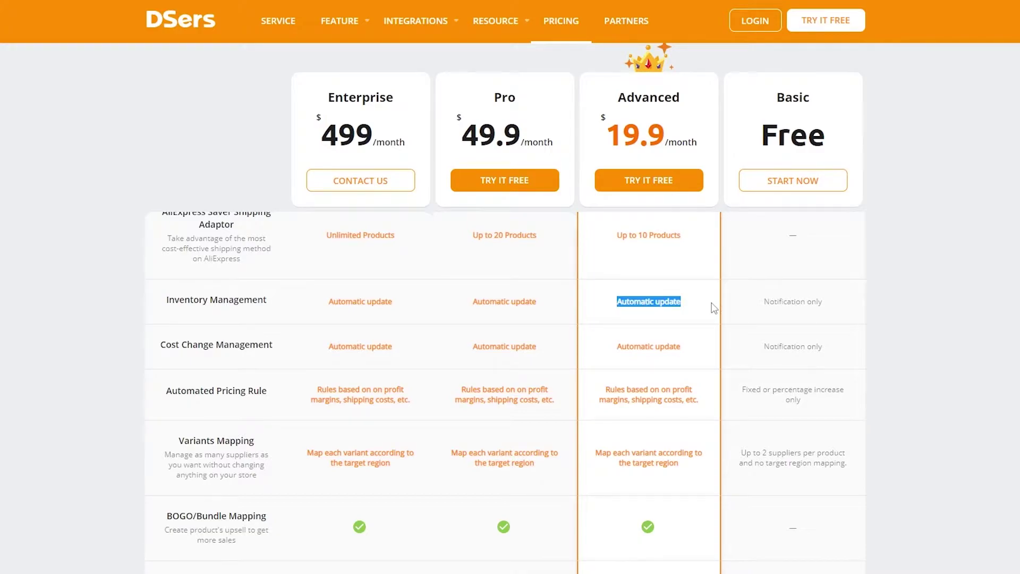
{"action": "left_click_drag", "start_coordinate": [614, 349], "coordinate": [699, 348]}
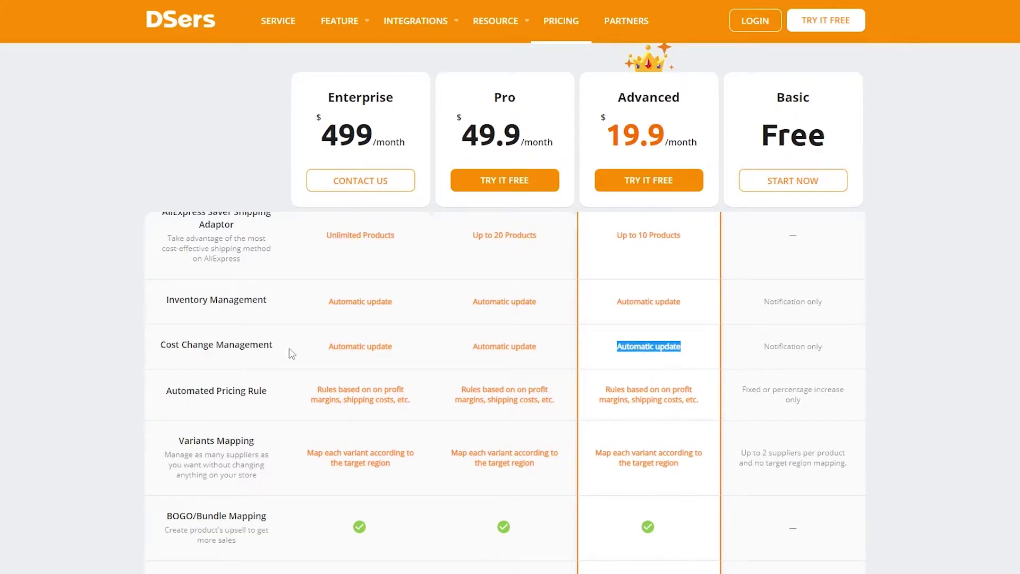
{"action": "scroll", "coordinate": [684, 342], "scroll_direction": "down", "scroll_amount": 1}
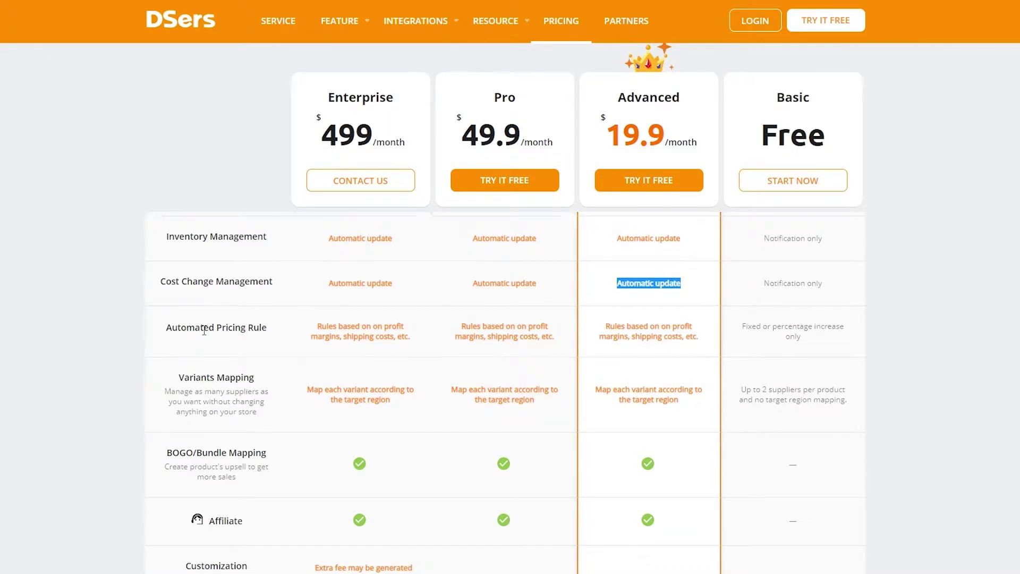
Highlight Automated Pricing Rule and the Advanced plan's variant mapping description.
{"action": "triple_click", "coordinate": [164, 328]}
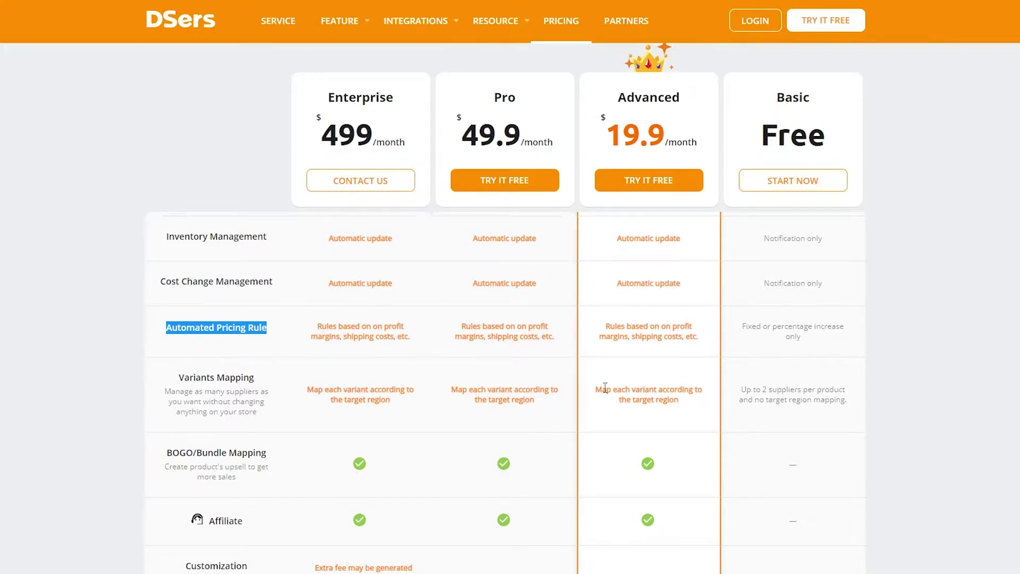
{"action": "left_click_drag", "start_coordinate": [601, 388], "coordinate": [689, 404]}
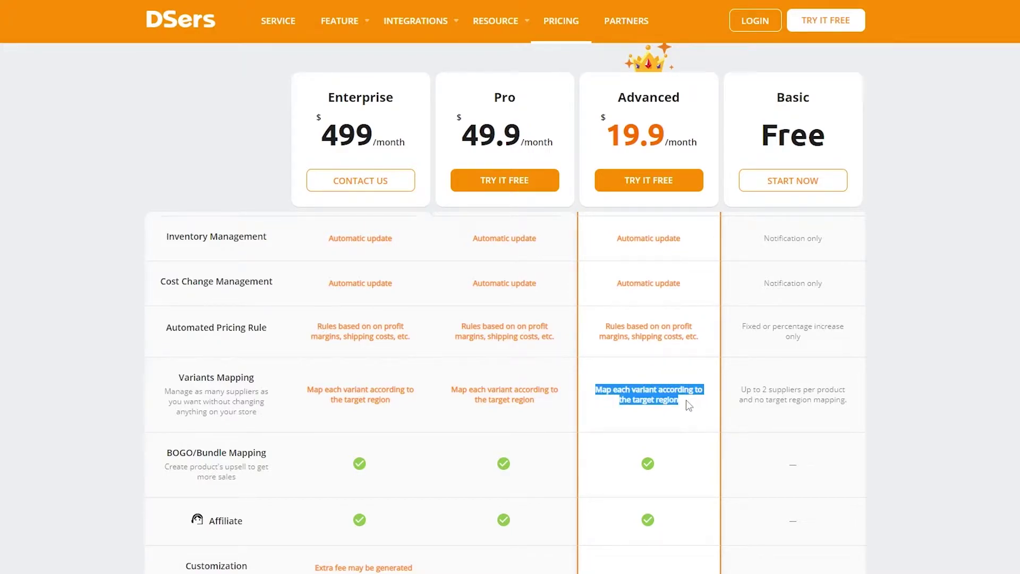
{"action": "left_click", "coordinate": [687, 407]}
{"action": "scroll", "coordinate": [683, 405], "scroll_direction": "down", "scroll_amount": 4}
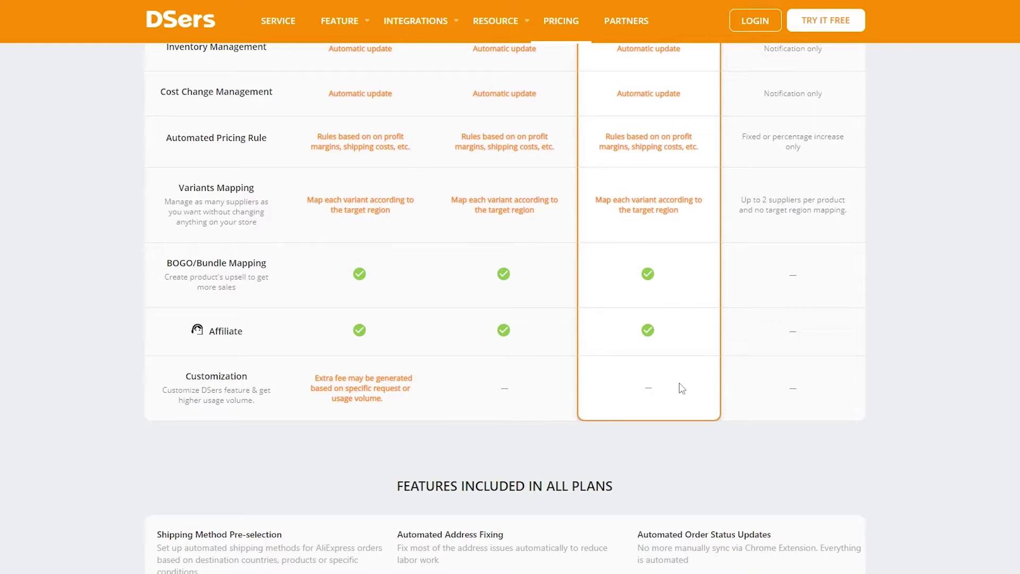
Return to the plan headings, selecting and then deselecting the Enterprise heading text.
{"action": "scroll", "coordinate": [647, 401], "scroll_direction": "up", "scroll_amount": 6}
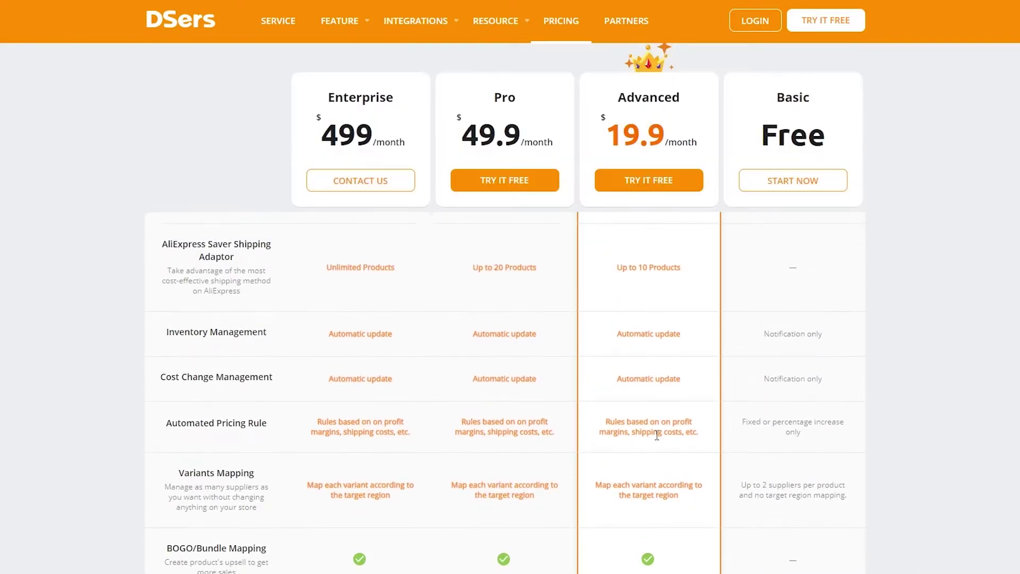
{"action": "scroll", "coordinate": [572, 323], "scroll_direction": "down", "scroll_amount": 8}
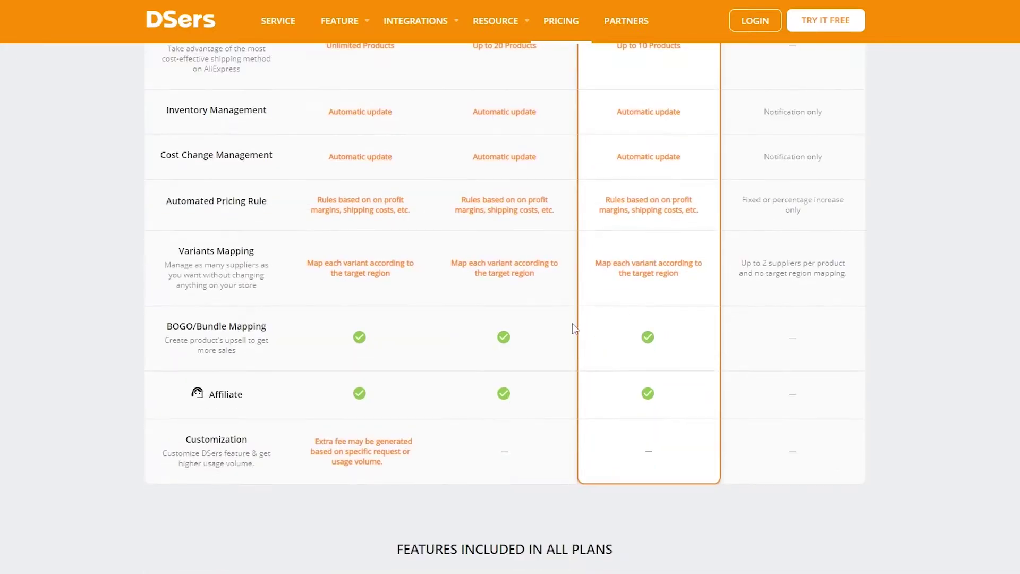
{"action": "scroll", "coordinate": [373, 408], "scroll_direction": "up", "scroll_amount": 10}
{"action": "scroll", "coordinate": [367, 403], "scroll_direction": "up", "scroll_amount": 4}
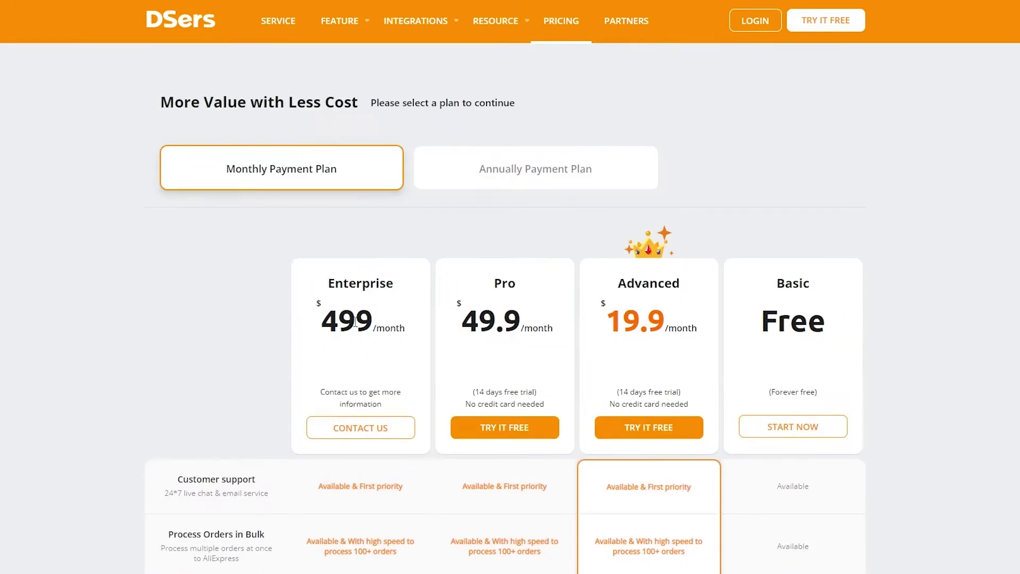
{"action": "left_click_drag", "start_coordinate": [324, 292], "coordinate": [399, 287]}
{"action": "left_click", "coordinate": [401, 288]}
{"action": "scroll", "coordinate": [749, 293], "scroll_direction": "down", "scroll_amount": 3}
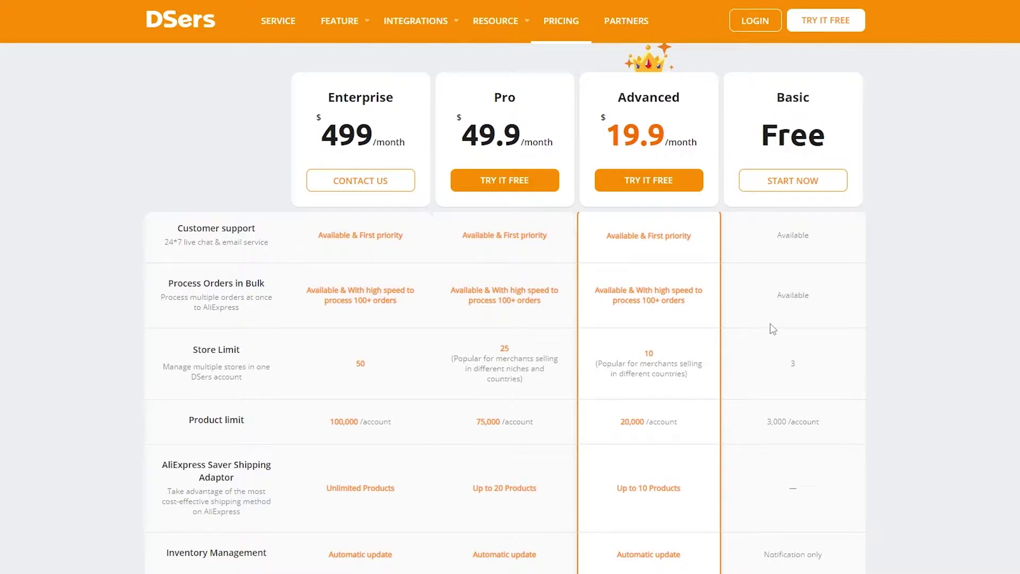
Start on the free Basic plan and pick WooCommerce on the Link Your Store page.
{"action": "left_click", "coordinate": [811, 182]}
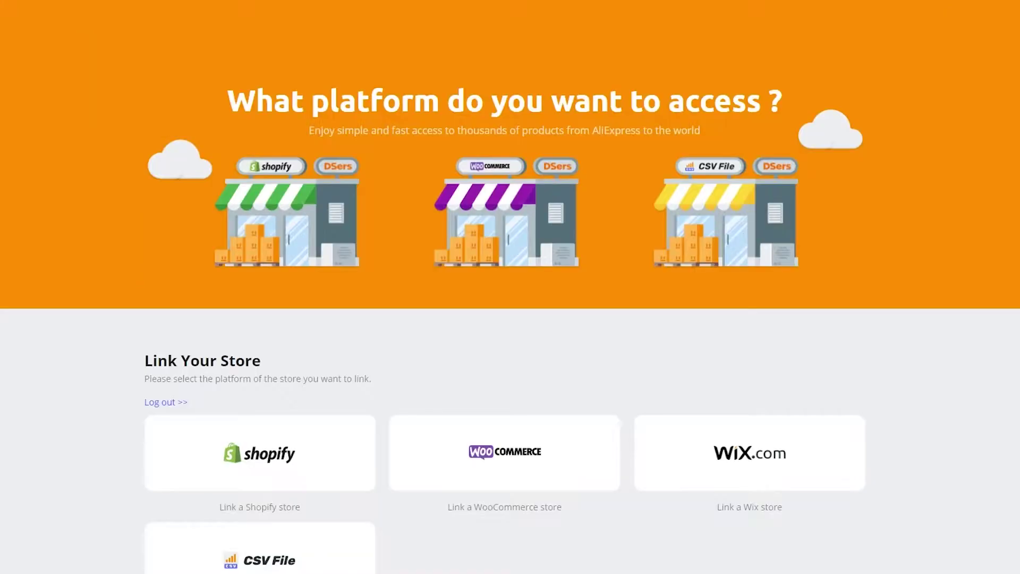
{"action": "scroll", "coordinate": [535, 183], "scroll_direction": "down", "scroll_amount": 1}
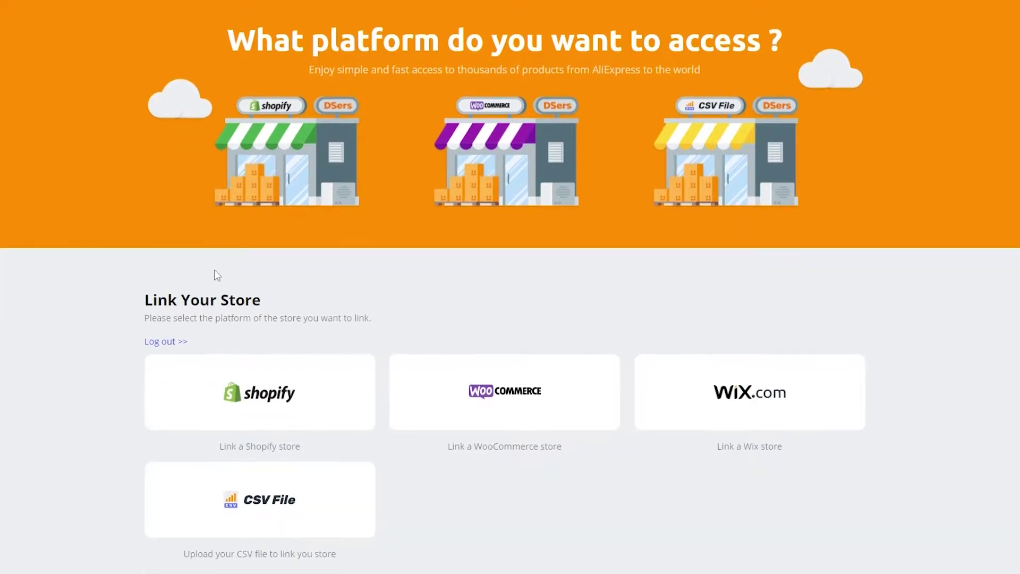
{"action": "left_click_drag", "start_coordinate": [146, 302], "coordinate": [310, 304]}
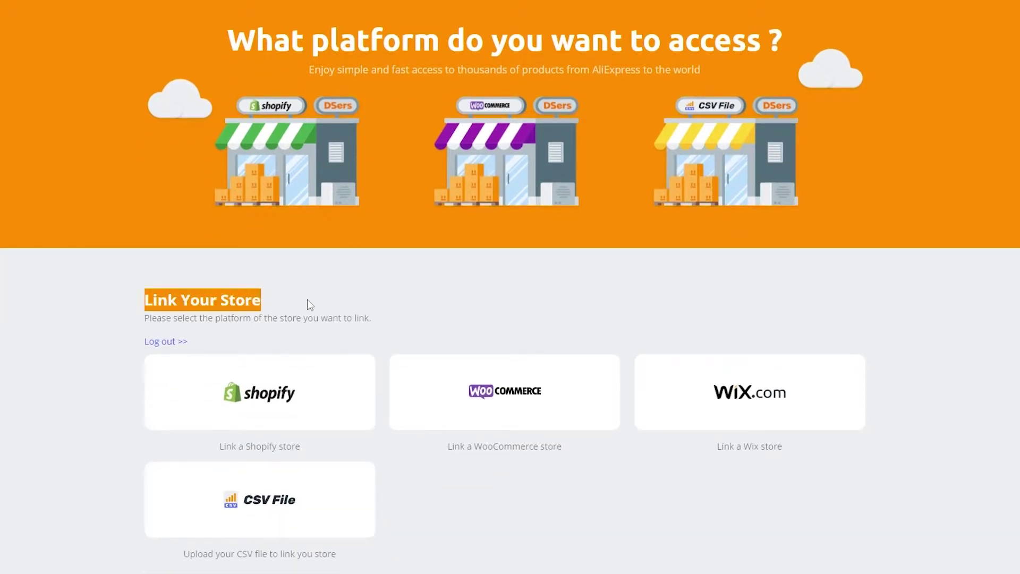
{"action": "left_click", "coordinate": [337, 299]}
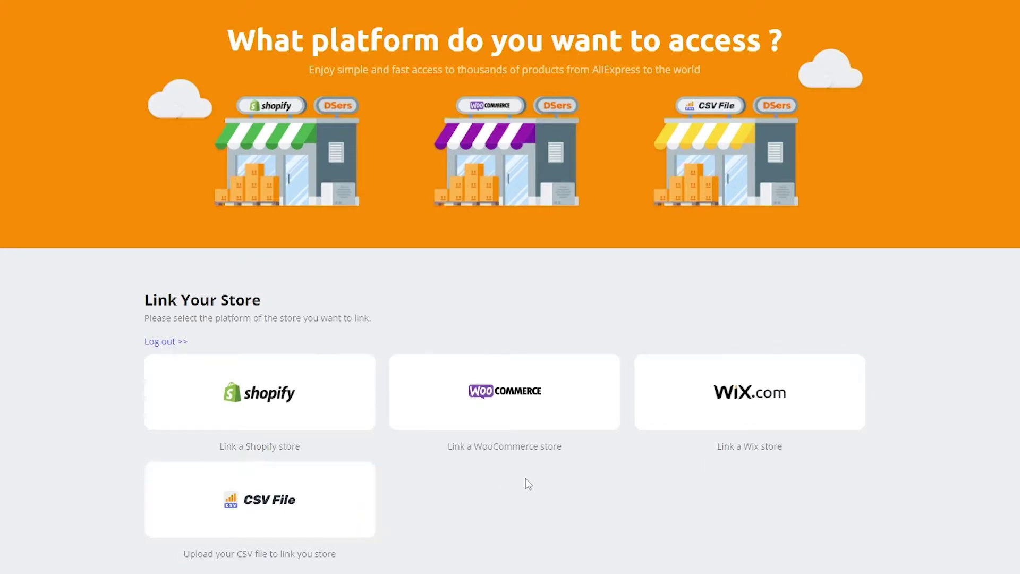
{"action": "left_click", "coordinate": [551, 396]}
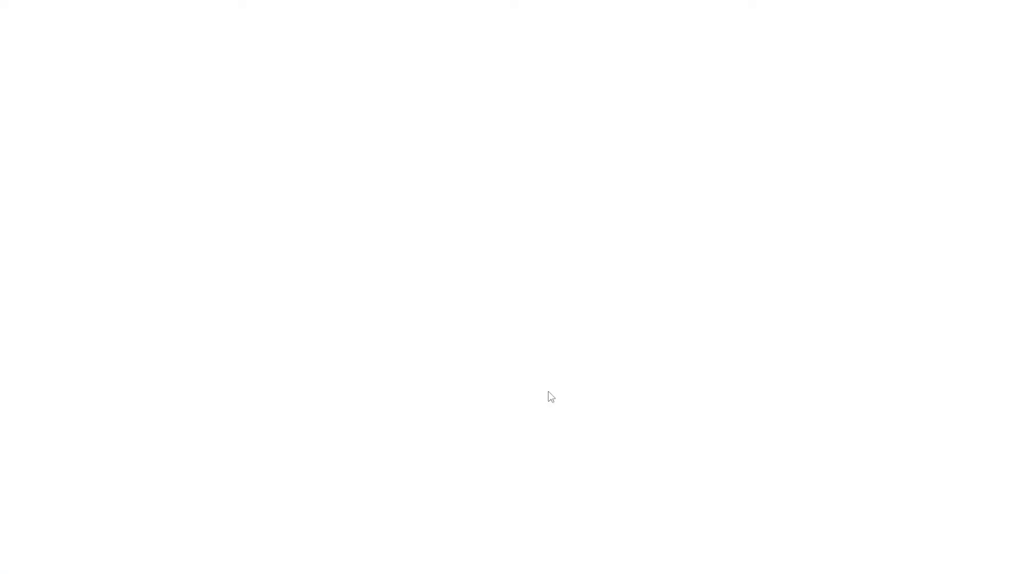
Follow Start a new store from the WooCommerce homepage through to the WordPress admin Dashboard.
{"action": "left_click", "coordinate": [203, 457]}
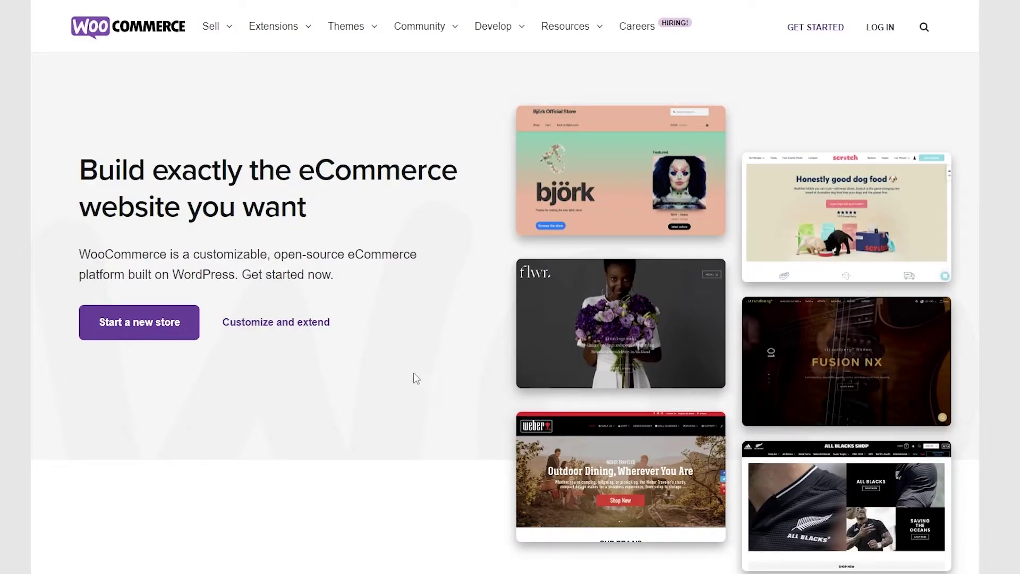
{"action": "scroll", "coordinate": [504, 190], "scroll_direction": "down", "scroll_amount": 3}
{"action": "scroll", "coordinate": [504, 191], "scroll_direction": "up", "scroll_amount": 3}
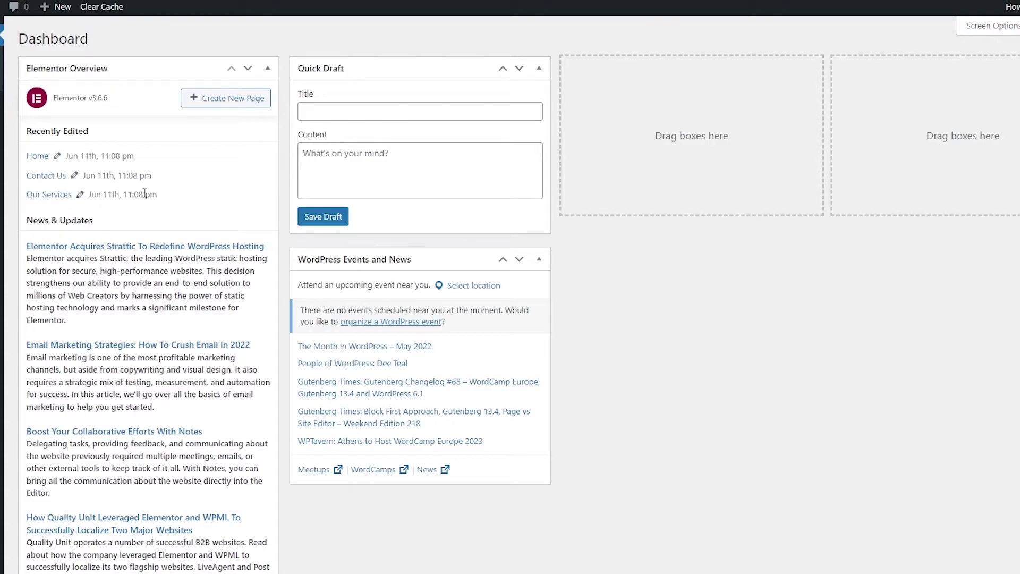
Search the plugin directory for 'woo', install WooCommerce and activate it.
{"action": "mouse_move", "coordinate": [2, 289]}
{"action": "mouse_move", "coordinate": [2, 272]}
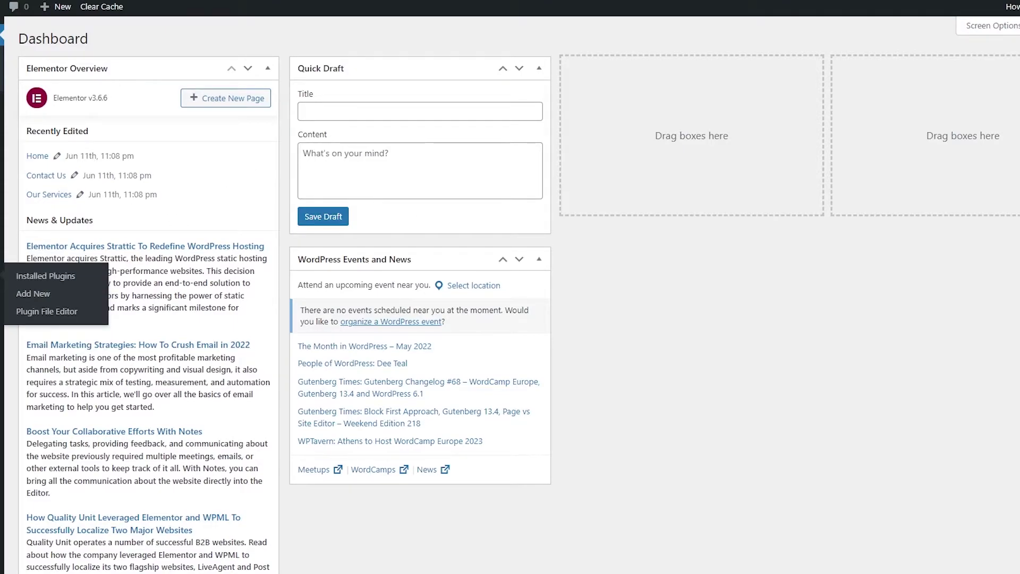
{"action": "left_click", "coordinate": [33, 294]}
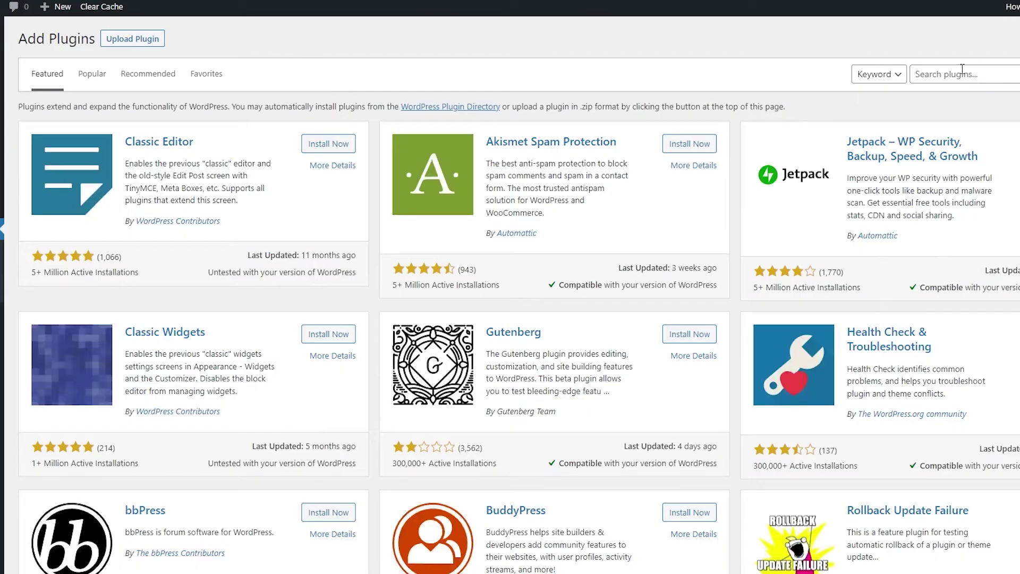
{"action": "left_click", "coordinate": [934, 74]}
{"action": "type", "text": "woo"}
{"action": "left_click", "coordinate": [340, 149]}
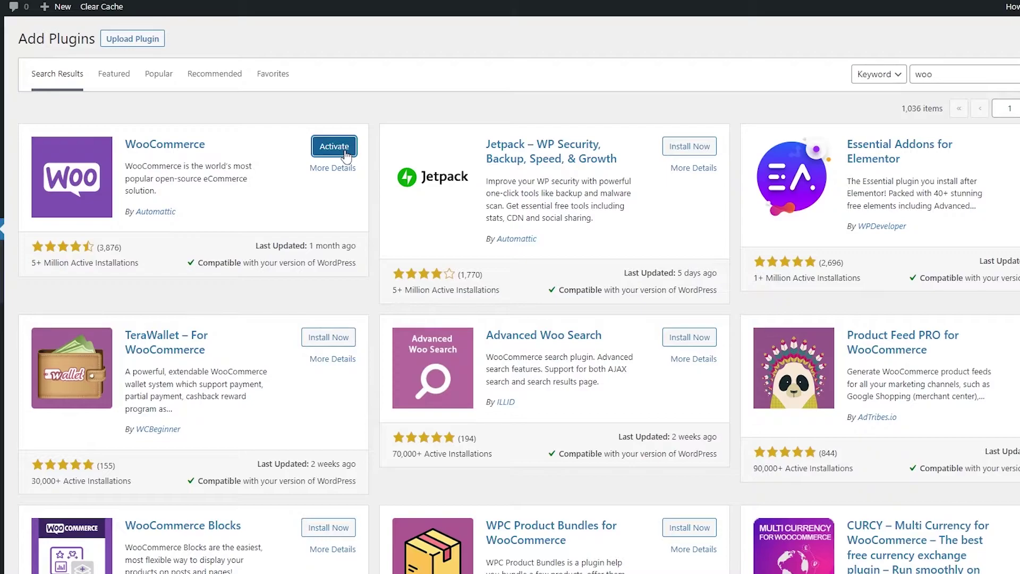
{"action": "left_click", "coordinate": [334, 146]}
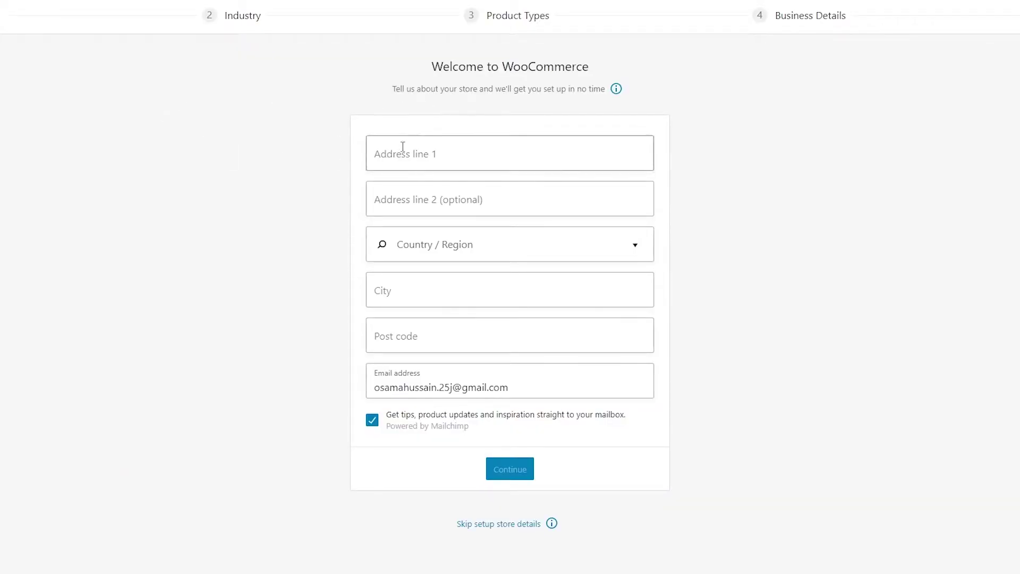
Autofill the store address, country, city, postcode and e-mail from saved details, submit, and answer the tracking prompt.
{"action": "left_click", "coordinate": [425, 151]}
{"action": "left_click", "coordinate": [658, 150]}
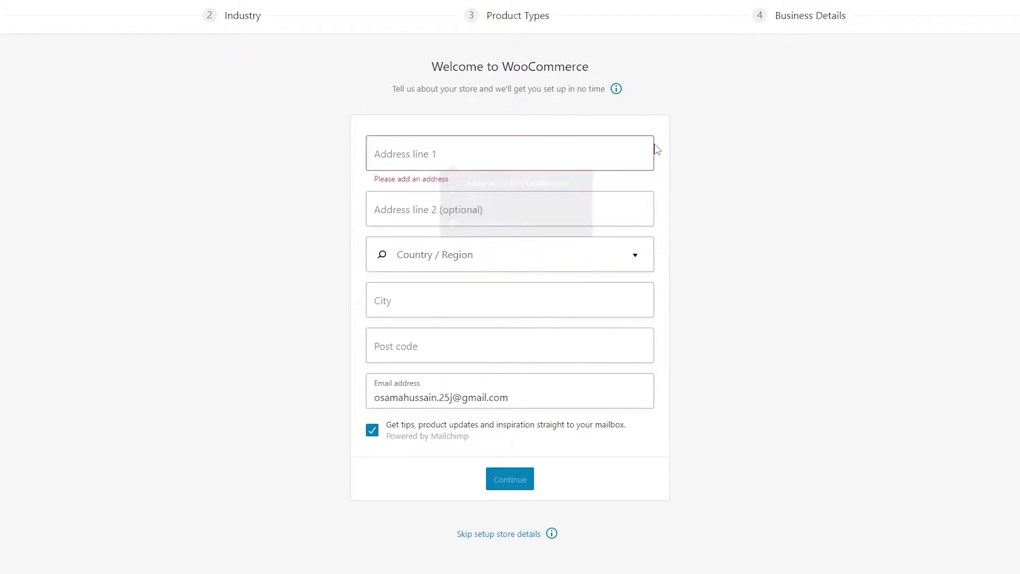
{"action": "left_click_drag", "start_coordinate": [431, 67], "coordinate": [652, 77]}
{"action": "left_click", "coordinate": [651, 78]}
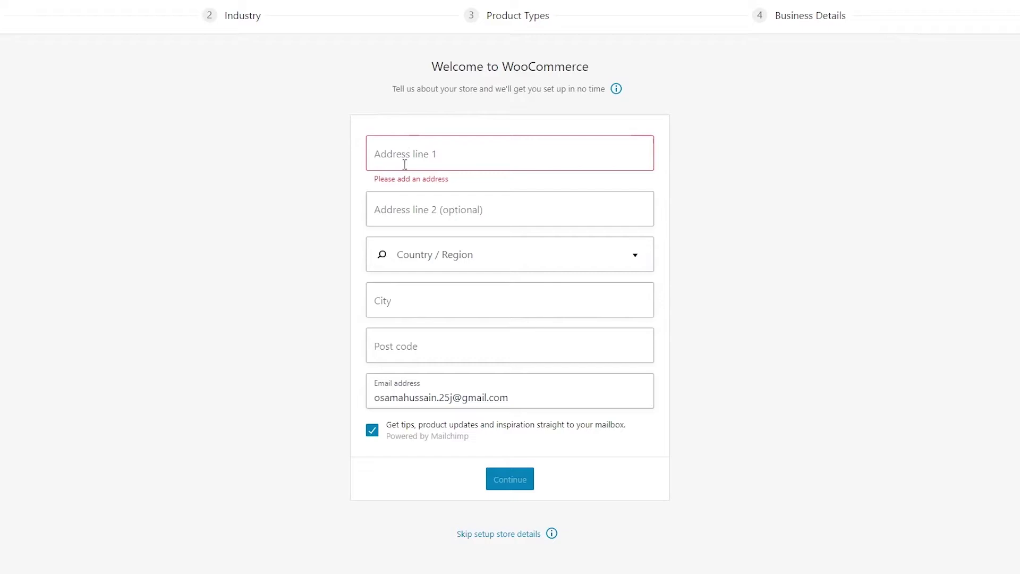
{"action": "left_click", "coordinate": [455, 408]}
{"action": "left_click", "coordinate": [530, 432]}
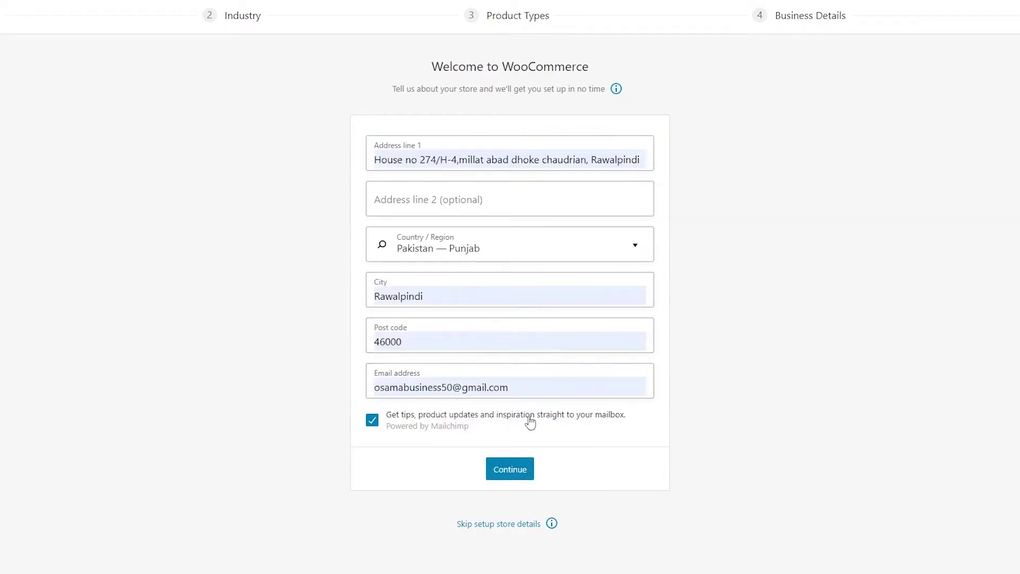
{"action": "left_click", "coordinate": [522, 469]}
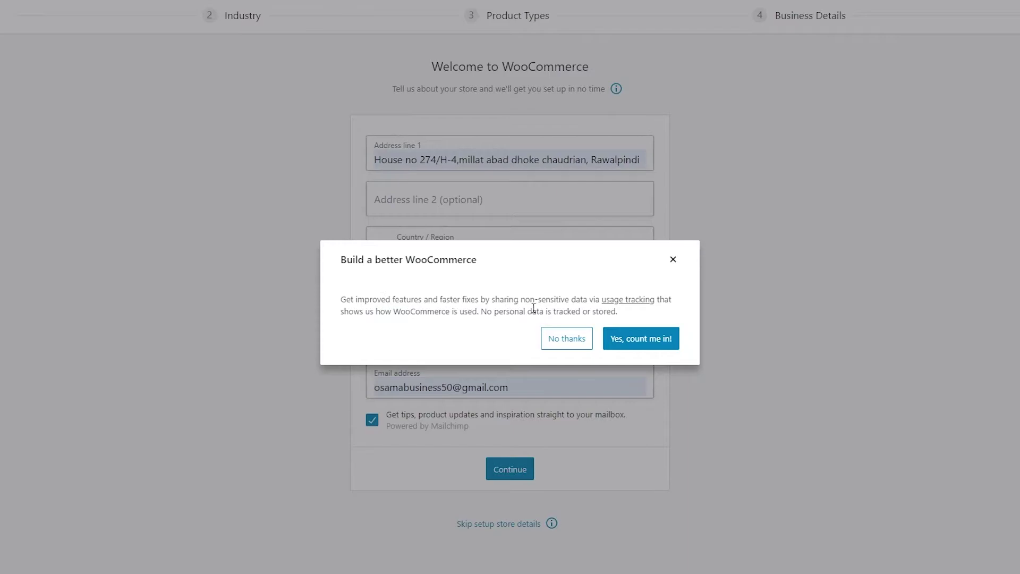
{"action": "left_click", "coordinate": [651, 347]}
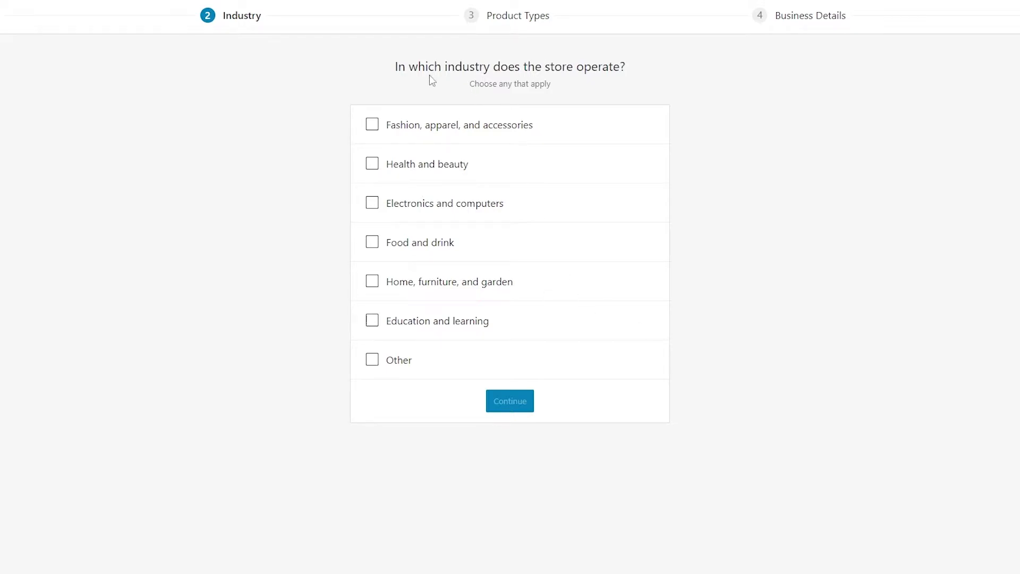
Choose Fashion, apparel, and accessories as the industry and Physical products as the product type.
{"action": "left_click", "coordinate": [416, 129]}
{"action": "left_click", "coordinate": [499, 410]}
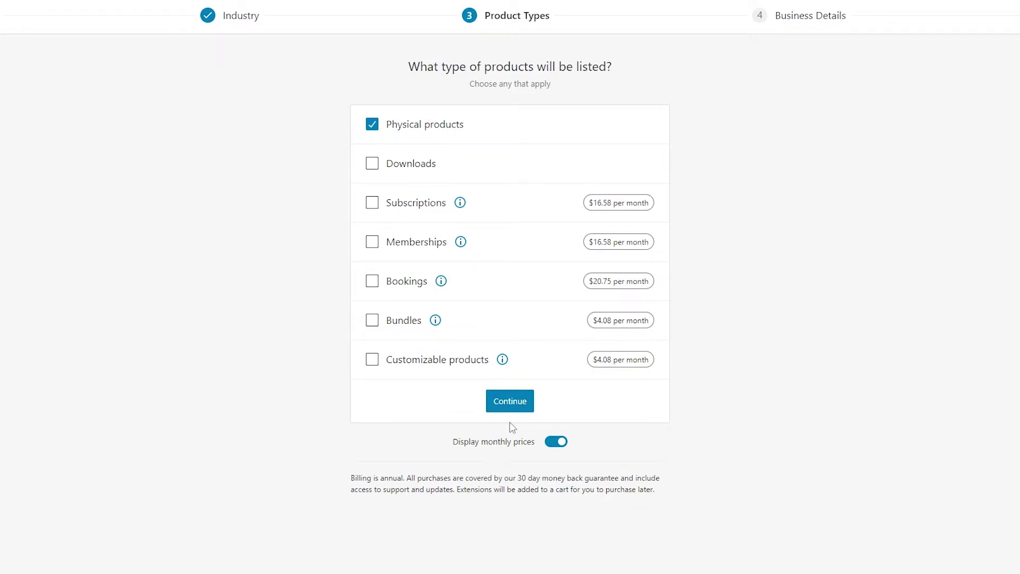
{"action": "left_click", "coordinate": [513, 406]}
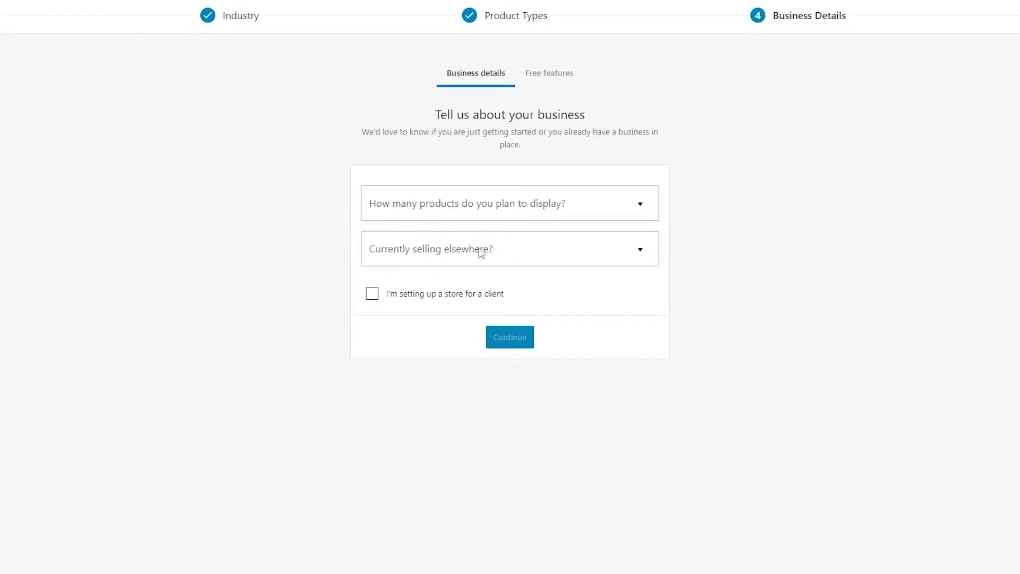
Set business details to no products yet, not selling elsewhere, and not set up for a client.
{"action": "left_click", "coordinate": [465, 214]}
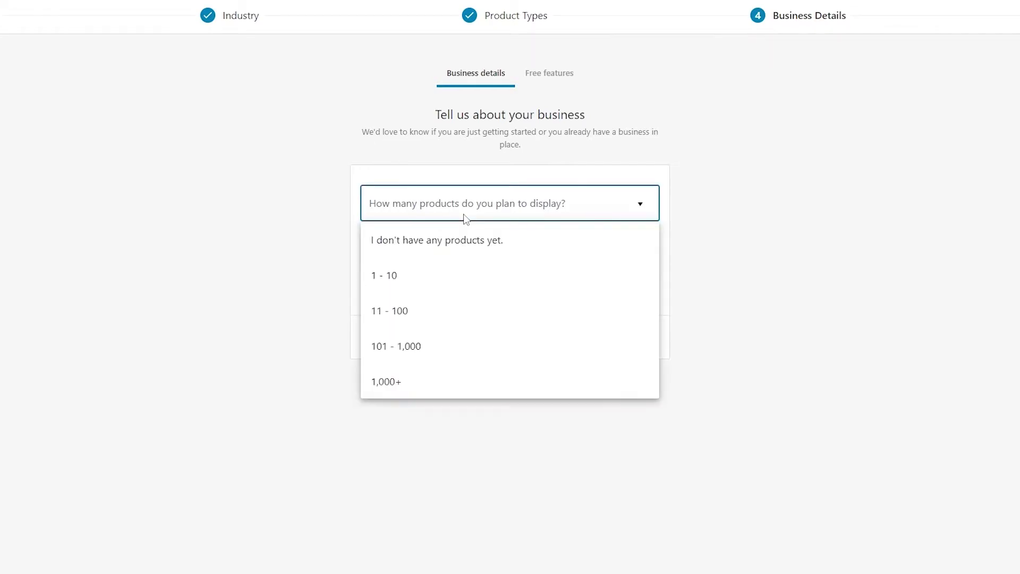
{"action": "left_click", "coordinate": [462, 250]}
{"action": "left_click", "coordinate": [457, 266]}
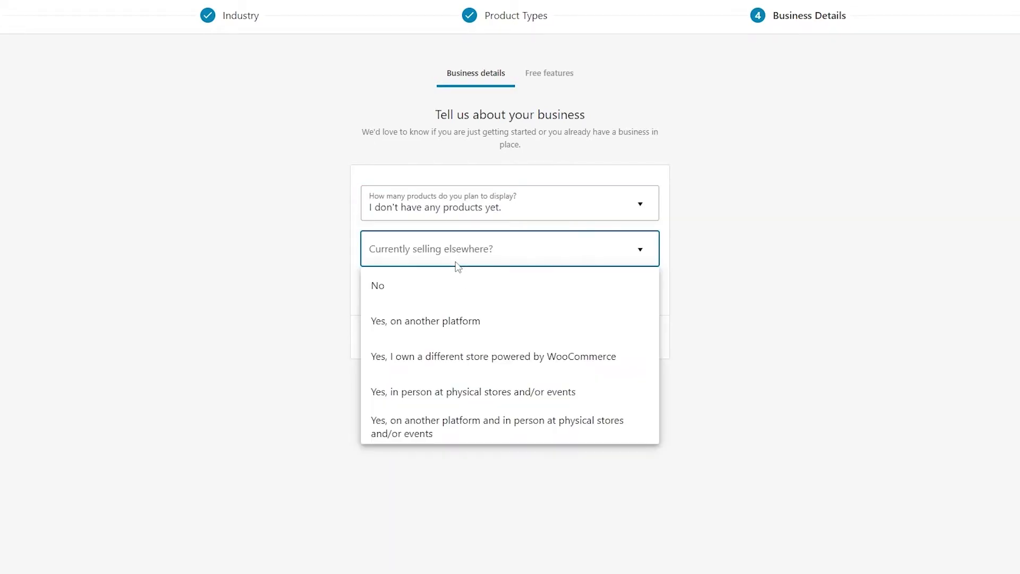
{"action": "left_click", "coordinate": [435, 297]}
{"action": "left_click", "coordinate": [372, 296]}
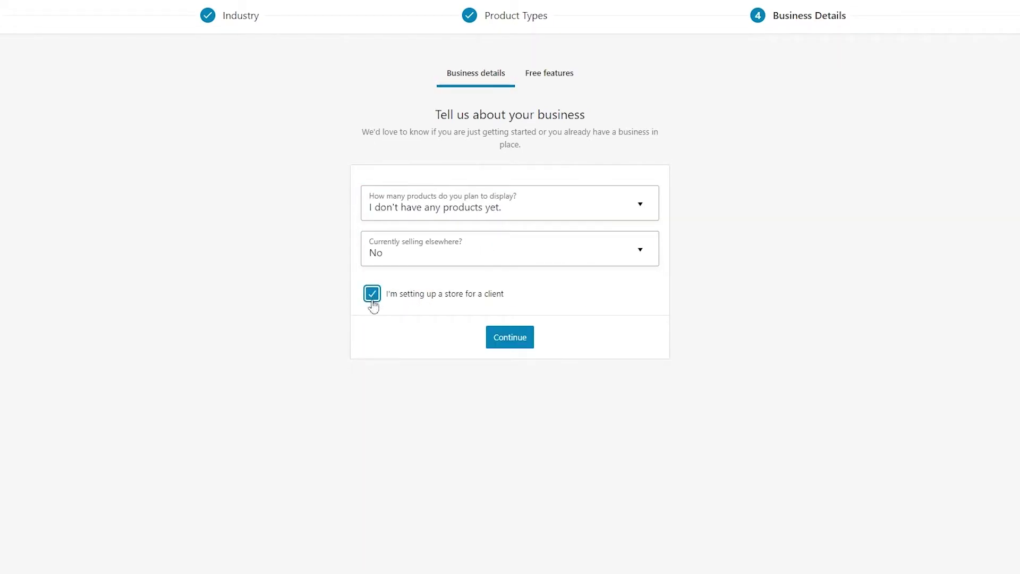
{"action": "left_click", "coordinate": [388, 298]}
{"action": "left_click", "coordinate": [528, 342]}
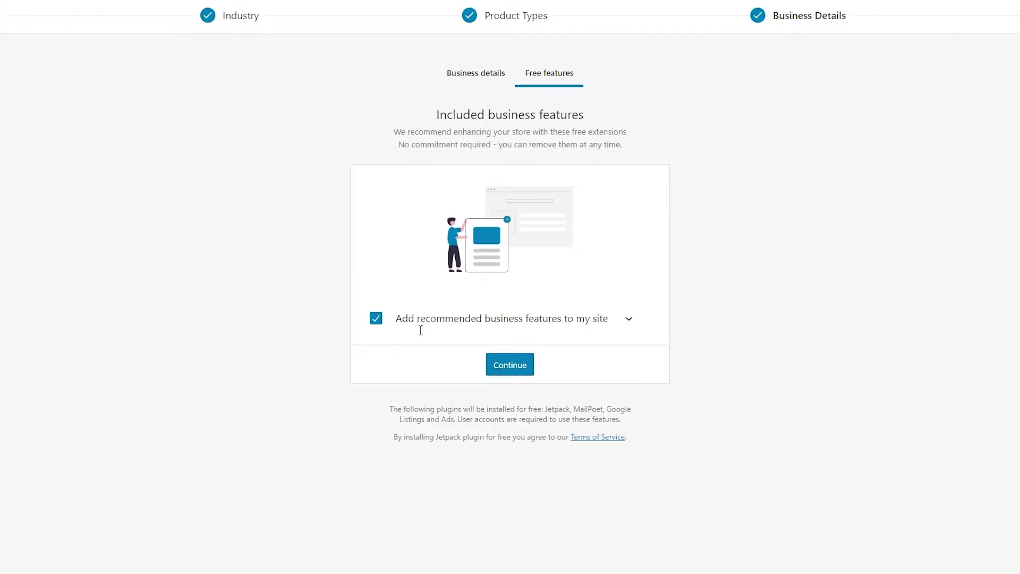
Keep the recommended free features and install them.
{"action": "left_click", "coordinate": [525, 367]}
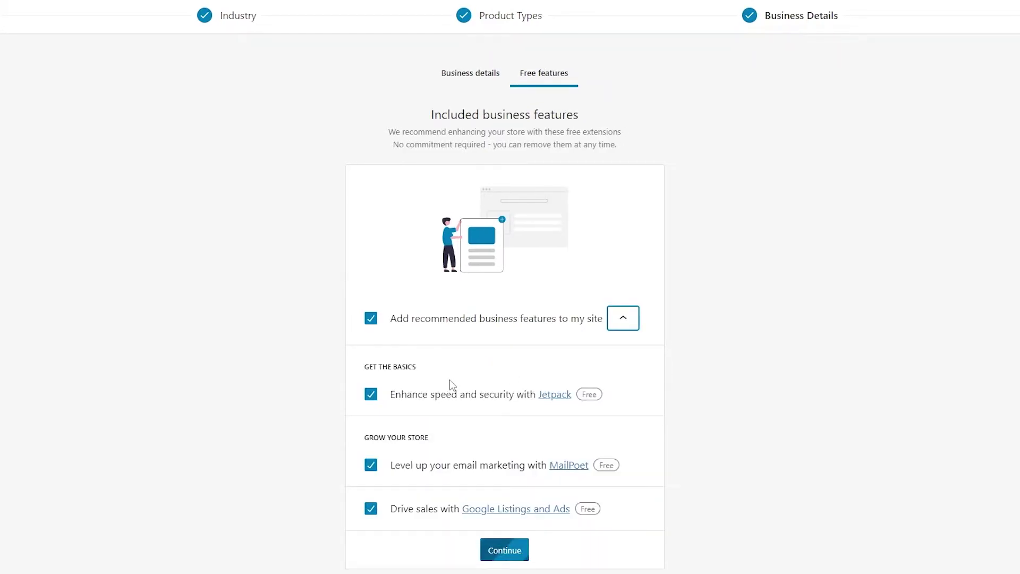
{"action": "scroll", "coordinate": [499, 395], "scroll_direction": "down", "scroll_amount": 1}
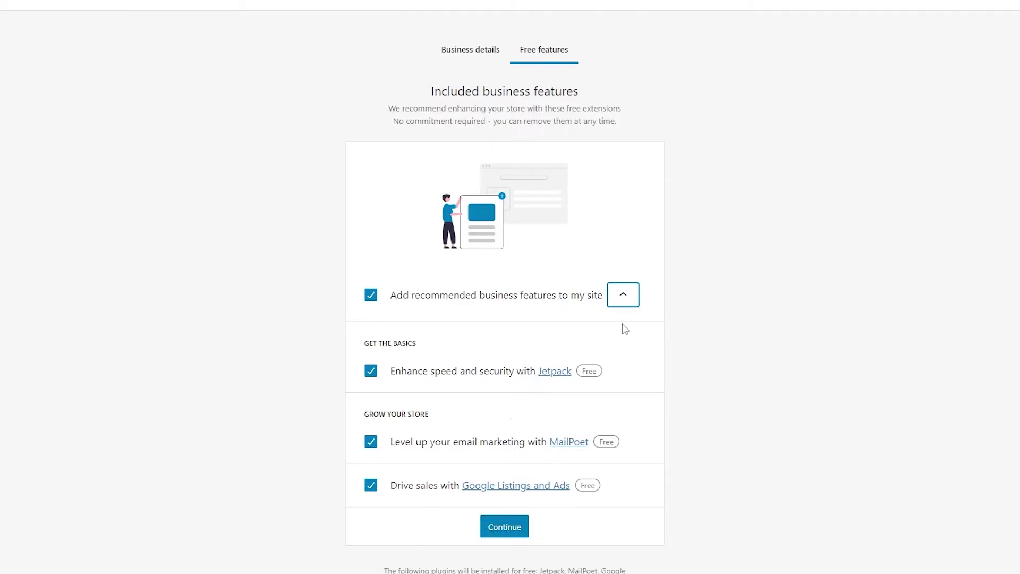
{"action": "scroll", "coordinate": [637, 345], "scroll_direction": "down", "scroll_amount": 1}
{"action": "left_click", "coordinate": [505, 497]}
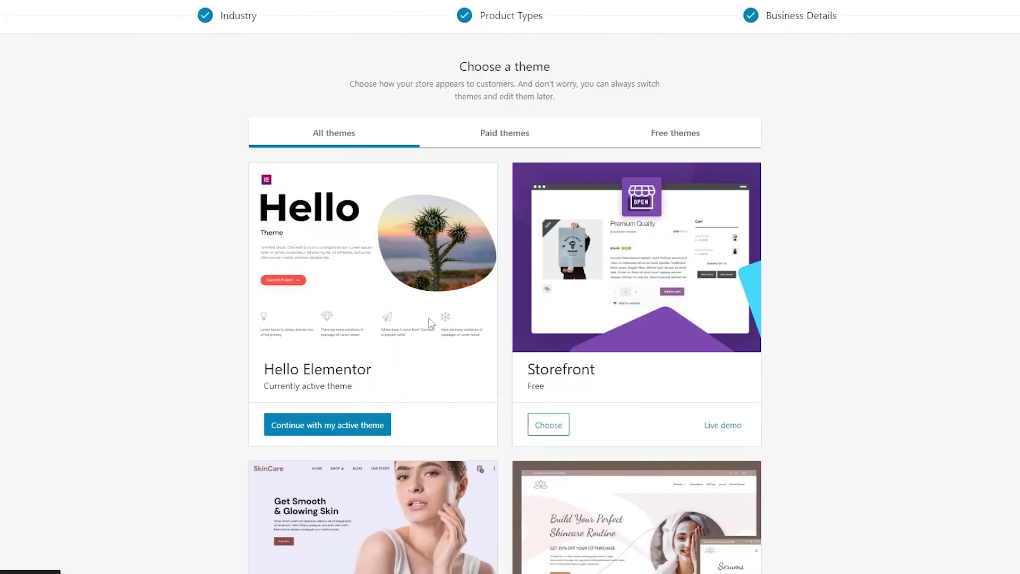
Continue with Storefront as the active theme.
{"action": "scroll", "coordinate": [586, 413], "scroll_direction": "down", "scroll_amount": 6}
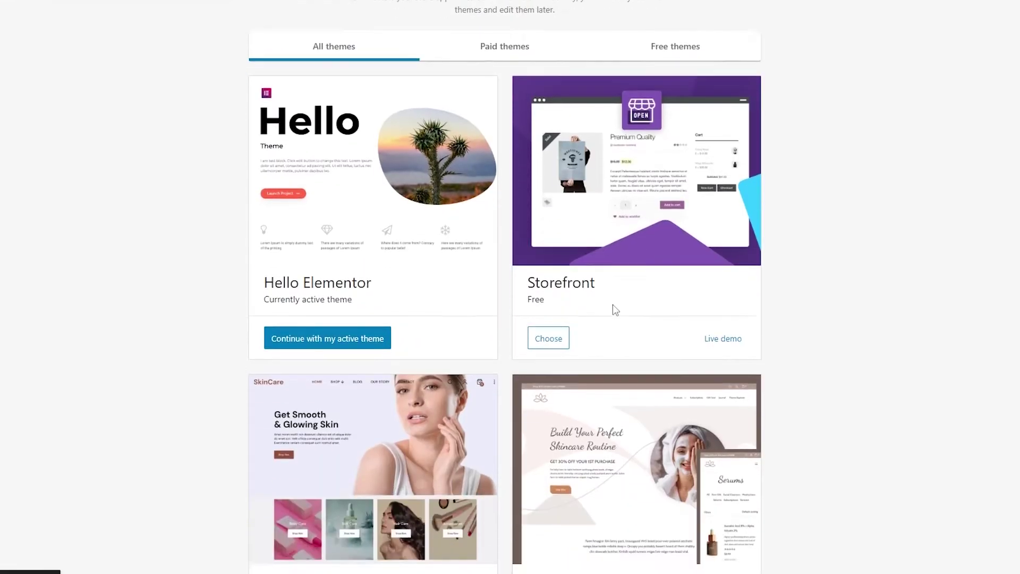
{"action": "scroll", "coordinate": [497, 473], "scroll_direction": "up", "scroll_amount": 5}
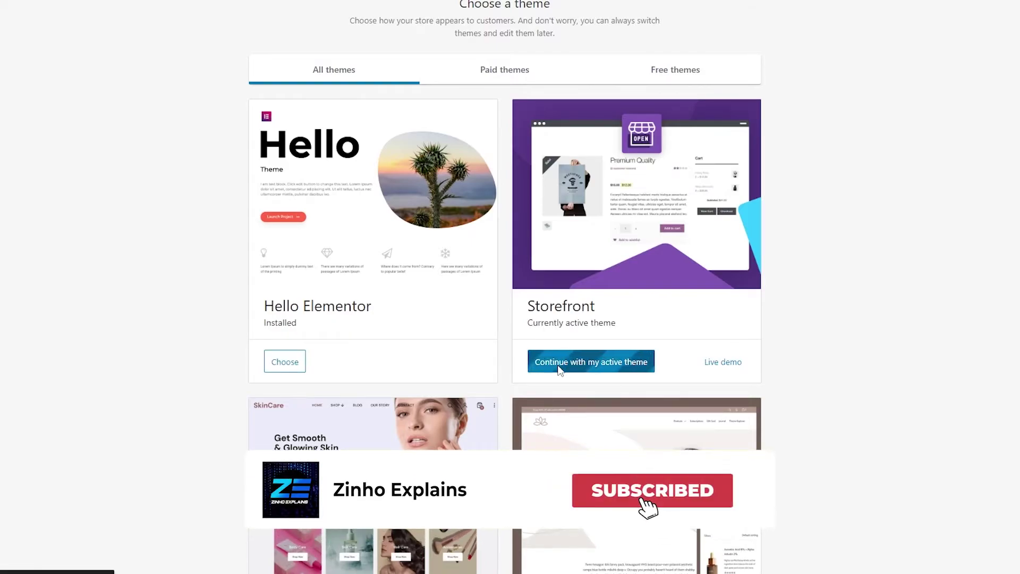
{"action": "left_click", "coordinate": [599, 366]}
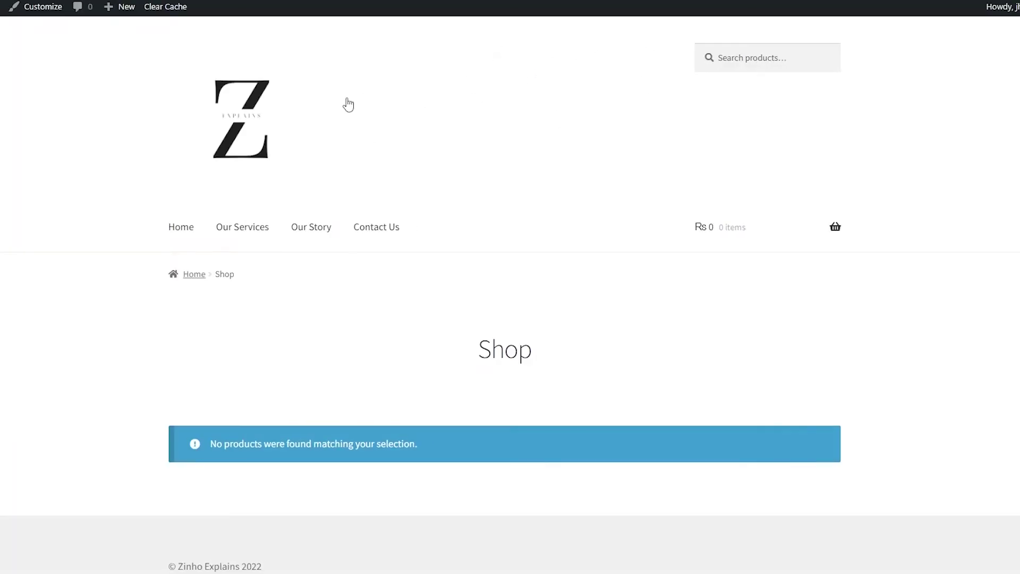
Copy the empty Shop page's web address from the browser address bar.
{"action": "scroll", "coordinate": [279, 159], "scroll_direction": "down", "scroll_amount": 1}
{"action": "scroll", "coordinate": [286, 181], "scroll_direction": "up", "scroll_amount": 1}
{"action": "scroll", "coordinate": [362, 281], "scroll_direction": "down", "scroll_amount": 1}
{"action": "scroll", "coordinate": [380, 324], "scroll_direction": "up", "scroll_amount": 1}
{"action": "right_click", "coordinate": [234, 1]}
{"action": "left_click", "coordinate": [282, 74]}
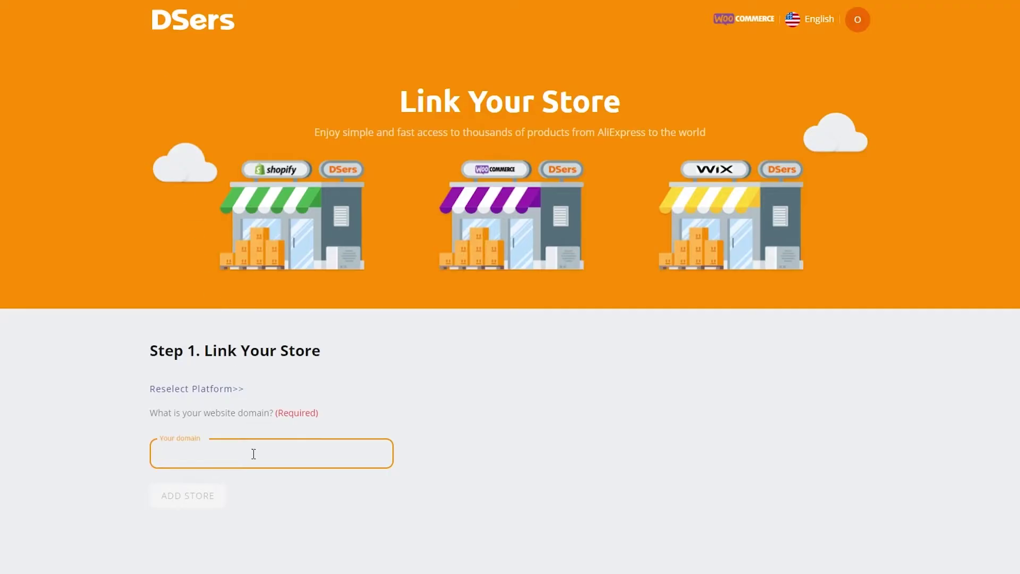
{"action": "right_click", "coordinate": [229, 445]}
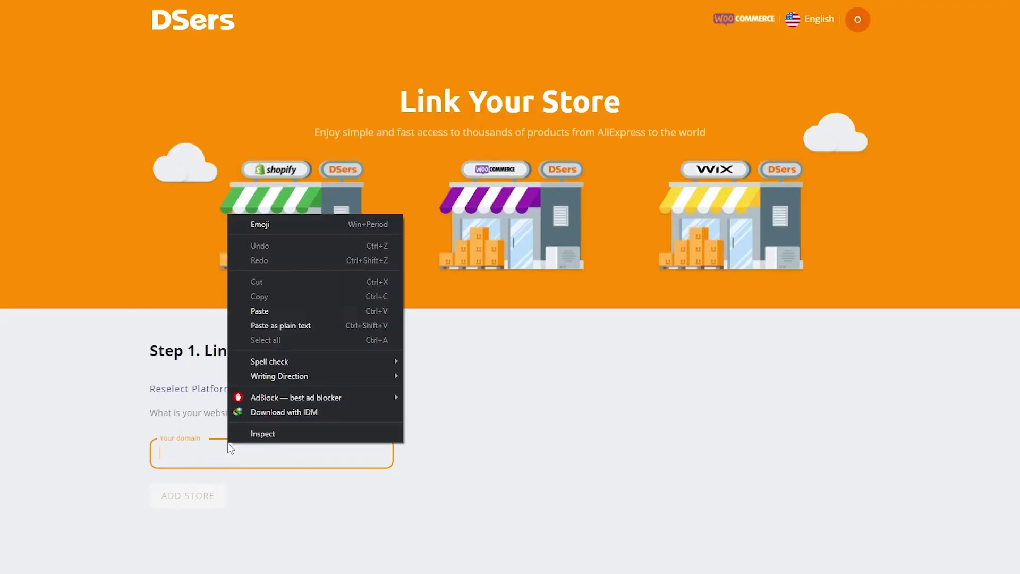
{"action": "left_click", "coordinate": [288, 312]}
{"action": "left_click", "coordinate": [207, 502]}
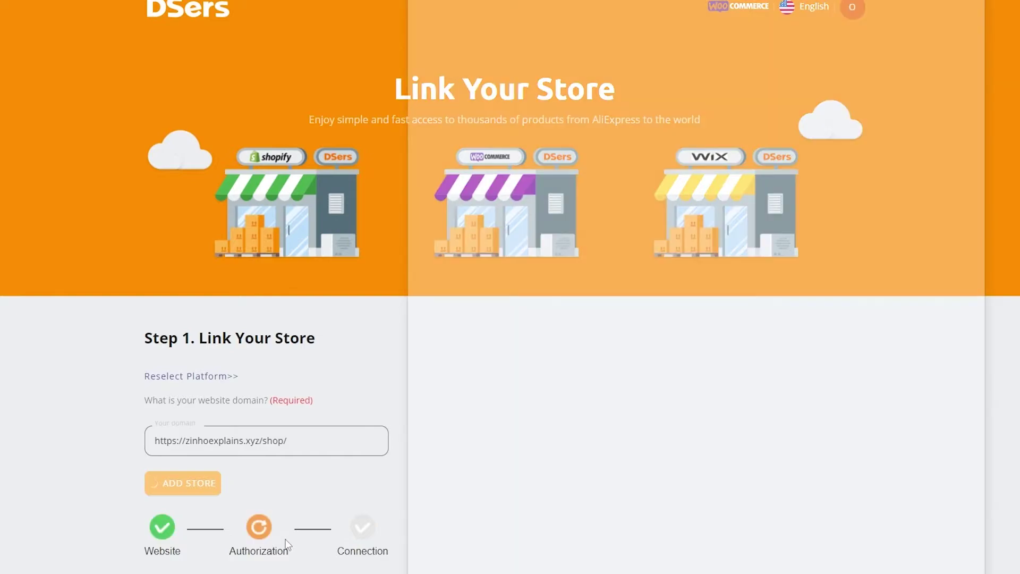
{"action": "scroll", "coordinate": [335, 534], "scroll_direction": "down", "scroll_amount": 1}
{"action": "scroll", "coordinate": [335, 534], "scroll_direction": "down", "scroll_amount": 2}
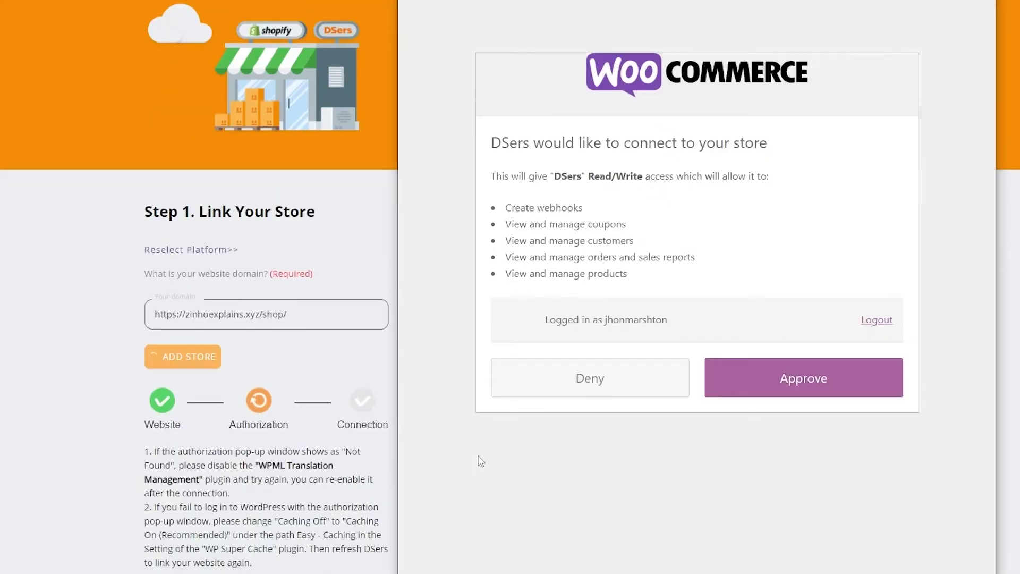
{"action": "left_click", "coordinate": [793, 381]}
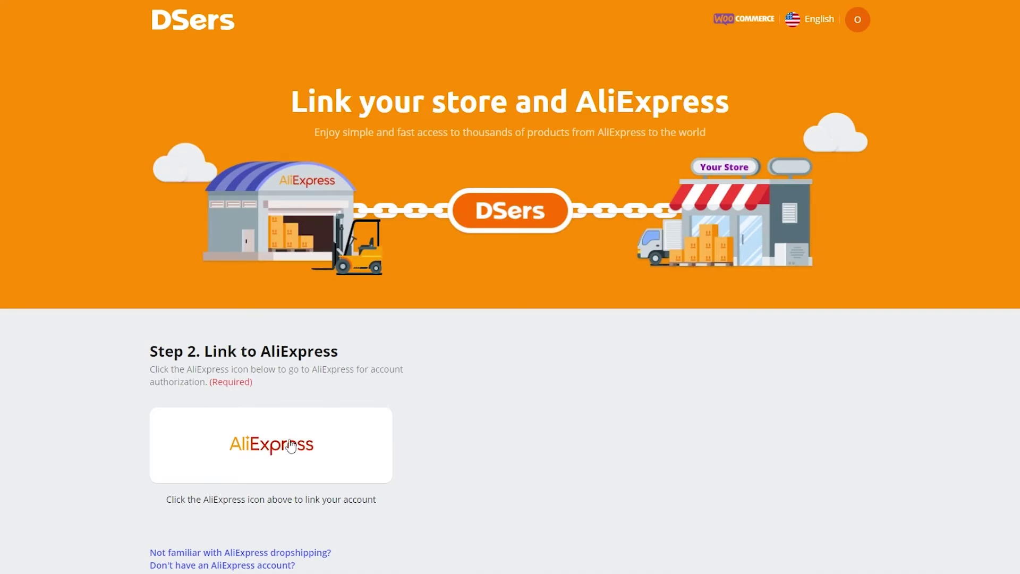
Authorise the AliExpress account via Google sign-in, pick the free Basic plan, and dismiss the sync notice.
{"action": "left_click", "coordinate": [257, 445]}
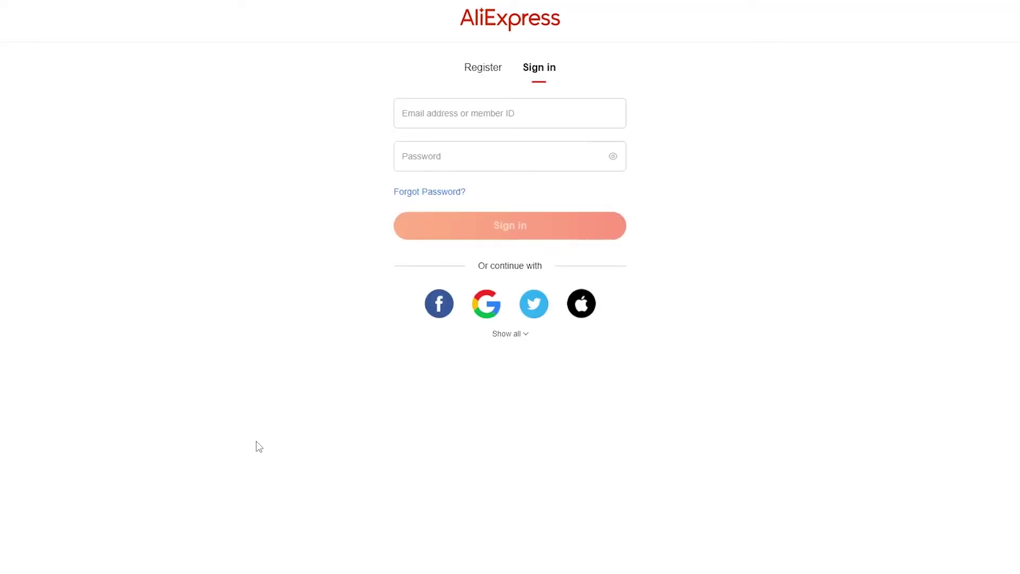
{"action": "left_click", "coordinate": [487, 312]}
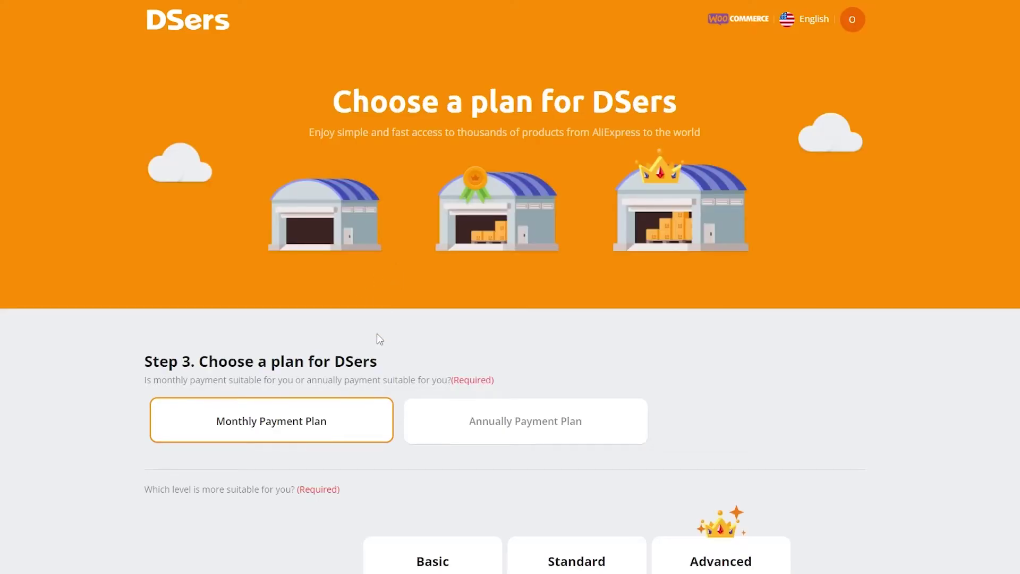
{"action": "scroll", "coordinate": [372, 356], "scroll_direction": "down", "scroll_amount": 5}
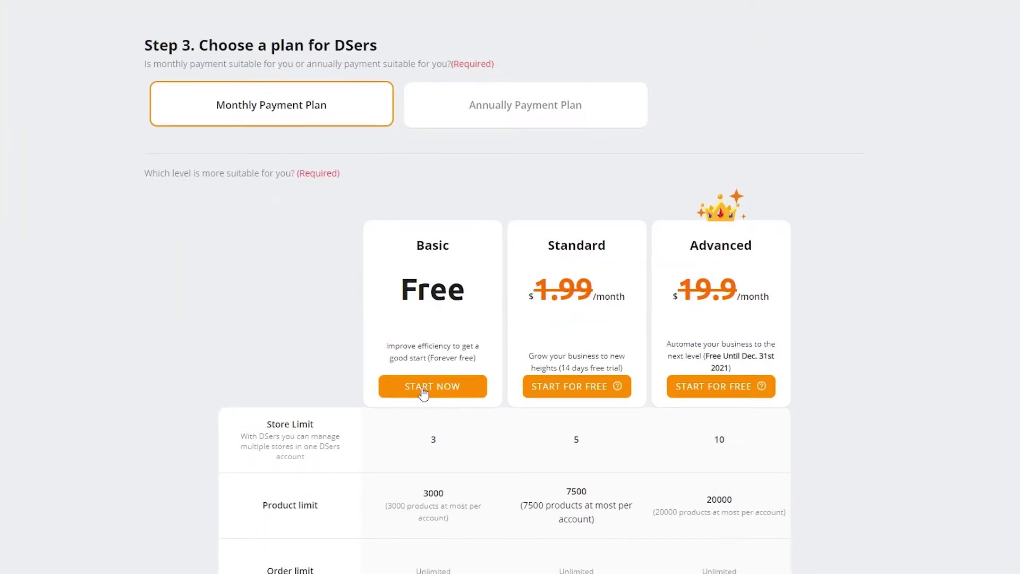
{"action": "left_click", "coordinate": [424, 392]}
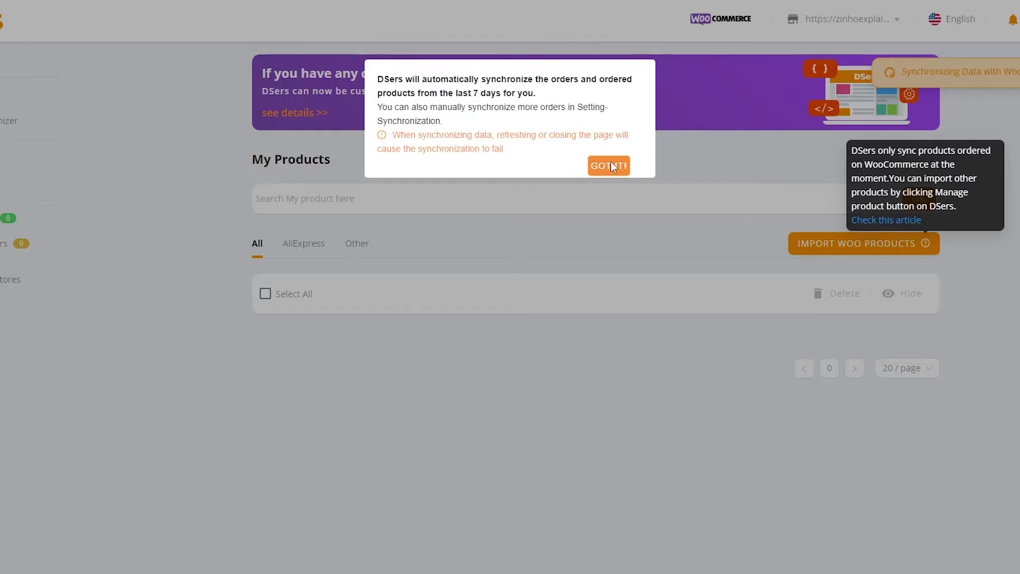
{"action": "left_click", "coordinate": [608, 164]}
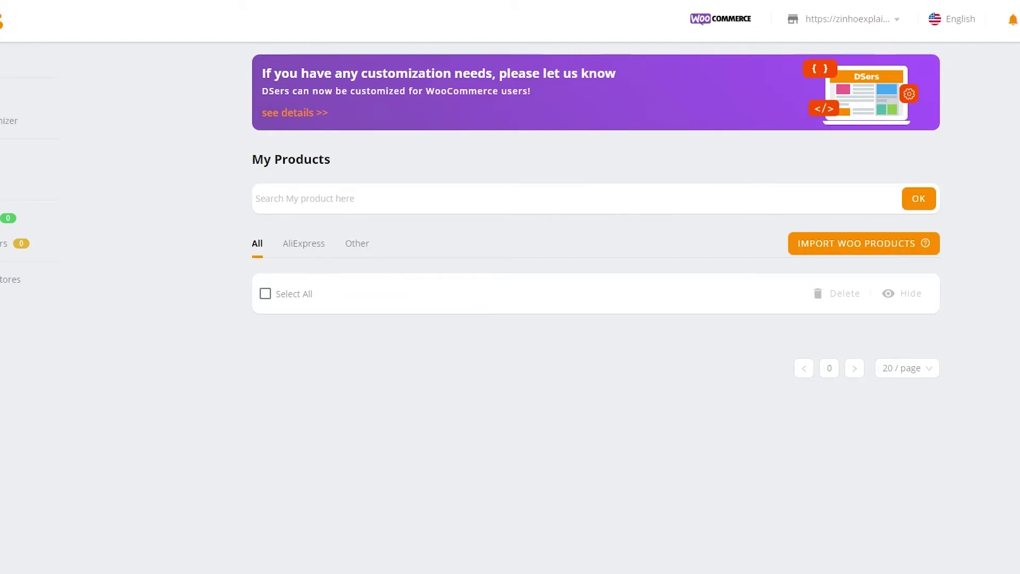
Look at the DSers extension's options without changing anything, then go find supplier products.
{"action": "right_click", "coordinate": [1006, 3]}
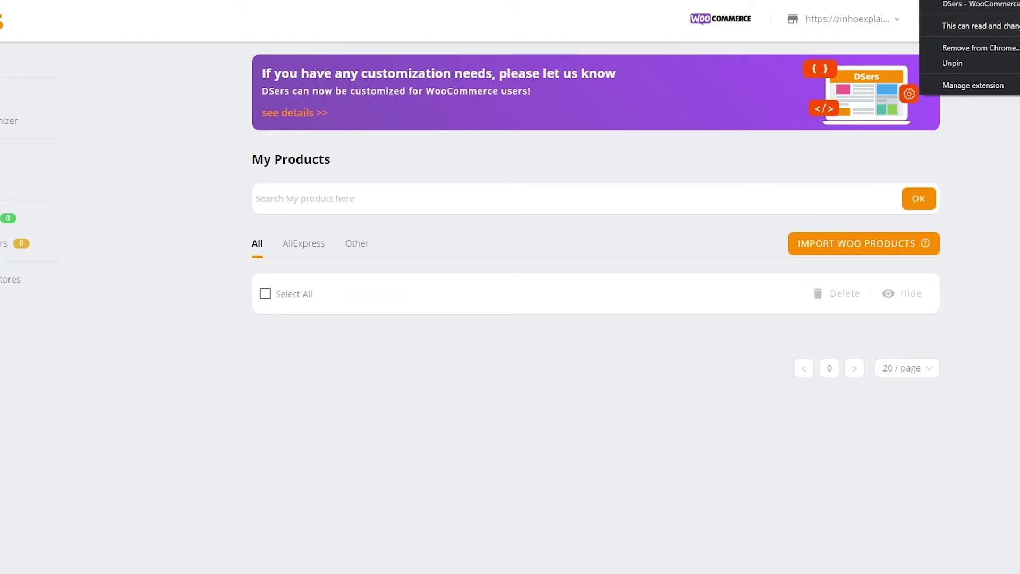
{"action": "left_click", "coordinate": [1015, 219]}
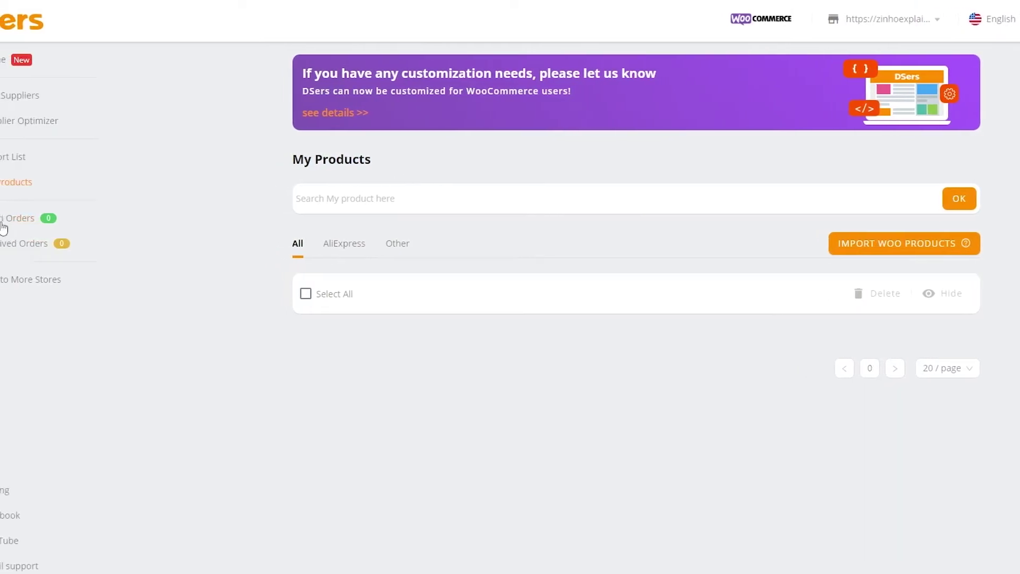
{"action": "left_click", "coordinate": [50, 101]}
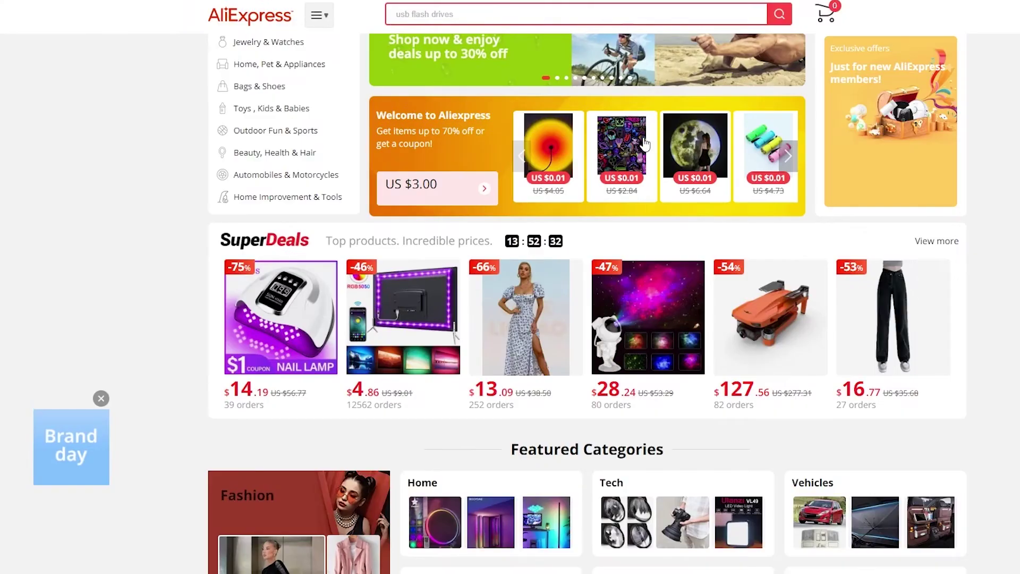
Browse the AliExpress home page and open the polka-dot summer beach chiffon dress listing.
{"action": "scroll", "coordinate": [579, 224], "scroll_direction": "down", "scroll_amount": 10}
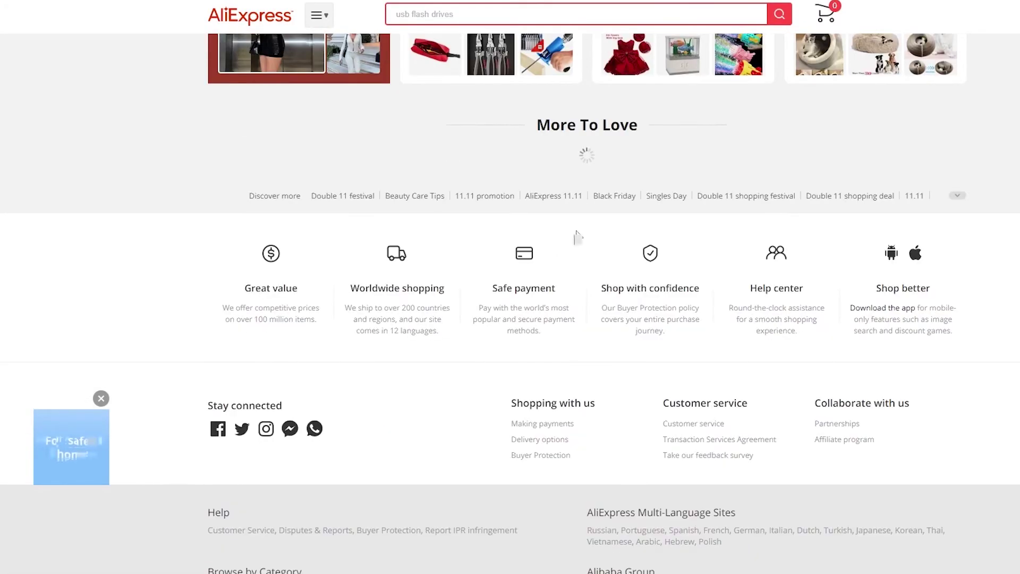
{"action": "scroll", "coordinate": [551, 251], "scroll_direction": "up", "scroll_amount": 7}
{"action": "scroll", "coordinate": [551, 251], "scroll_direction": "up", "scroll_amount": 1}
{"action": "scroll", "coordinate": [502, 269], "scroll_direction": "down", "scroll_amount": 5}
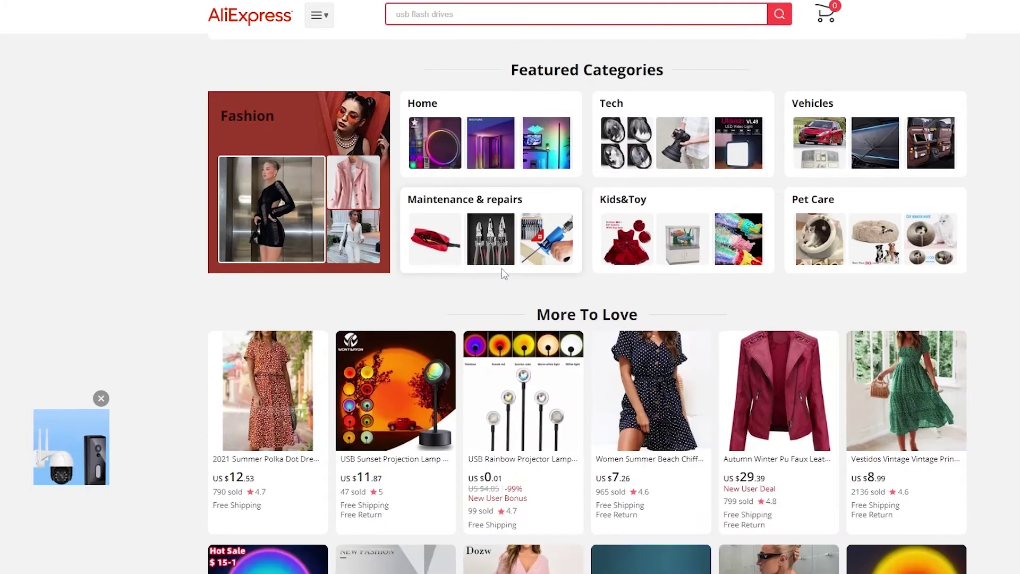
{"action": "scroll", "coordinate": [621, 378], "scroll_direction": "down", "scroll_amount": 2}
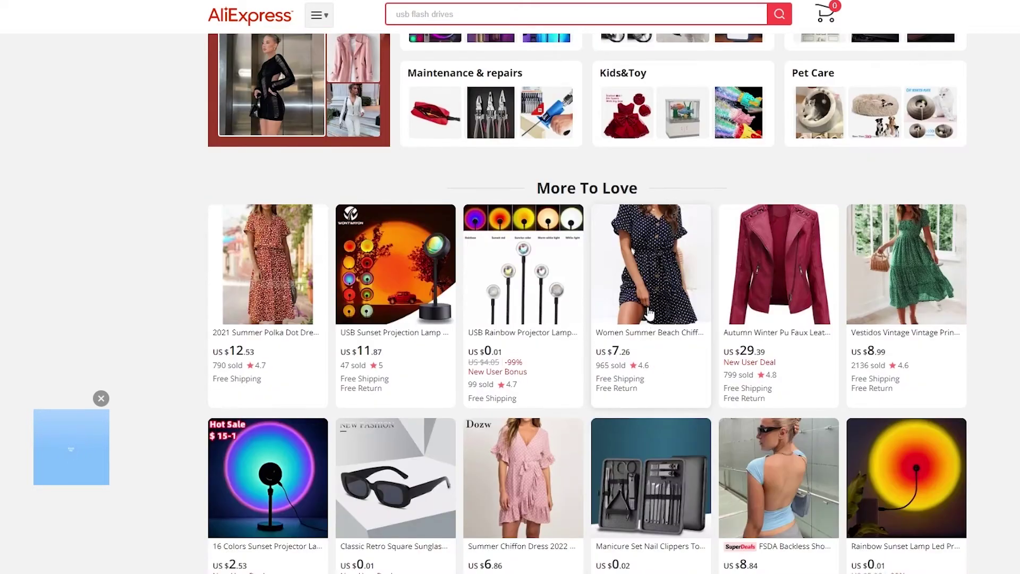
{"action": "left_click", "coordinate": [653, 260]}
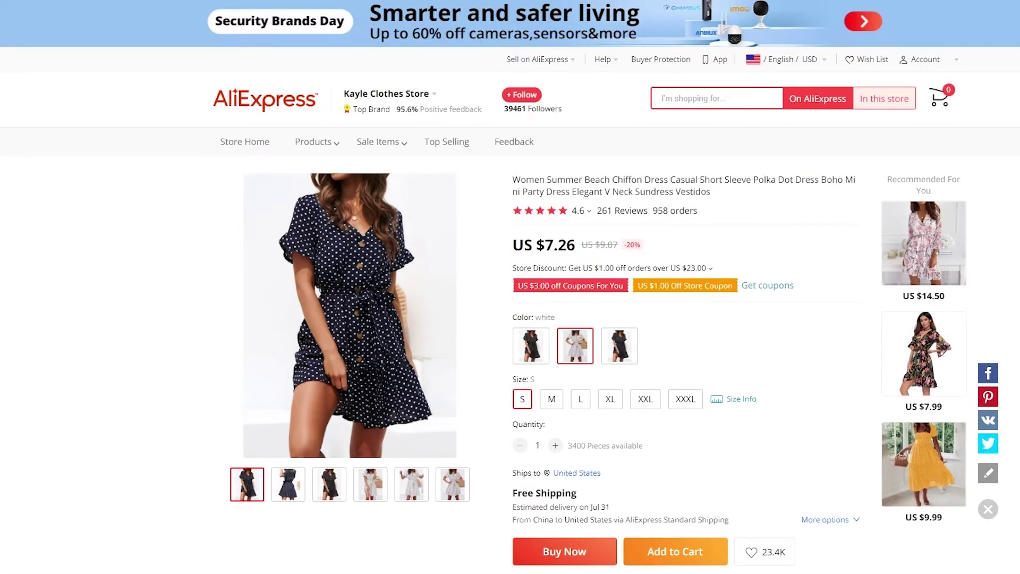
Copy the polka-dot dress's AliExpress URL and import it through the DSers Import List link field.
{"action": "right_click", "coordinate": [392, 1]}
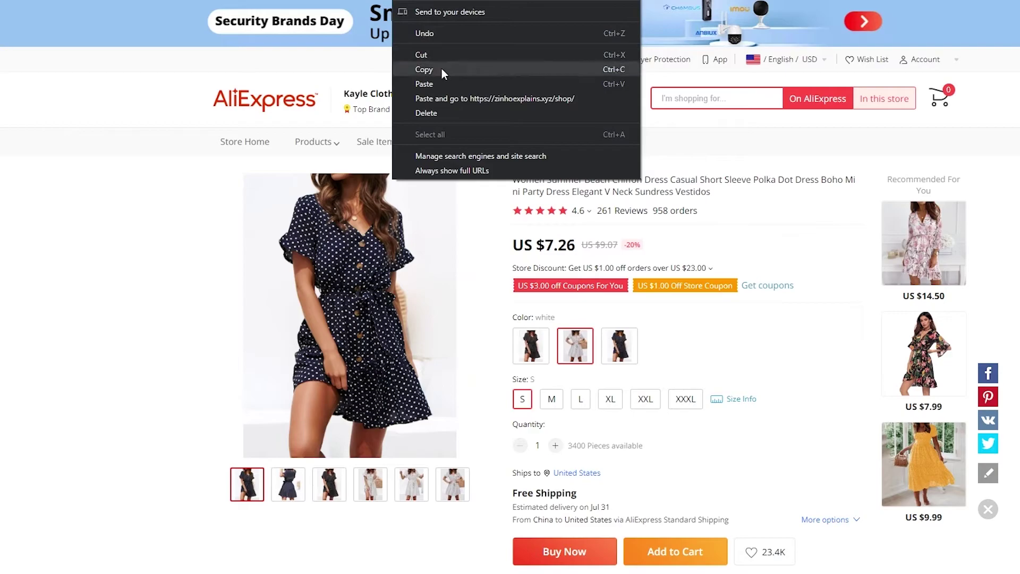
{"action": "left_click", "coordinate": [442, 69]}
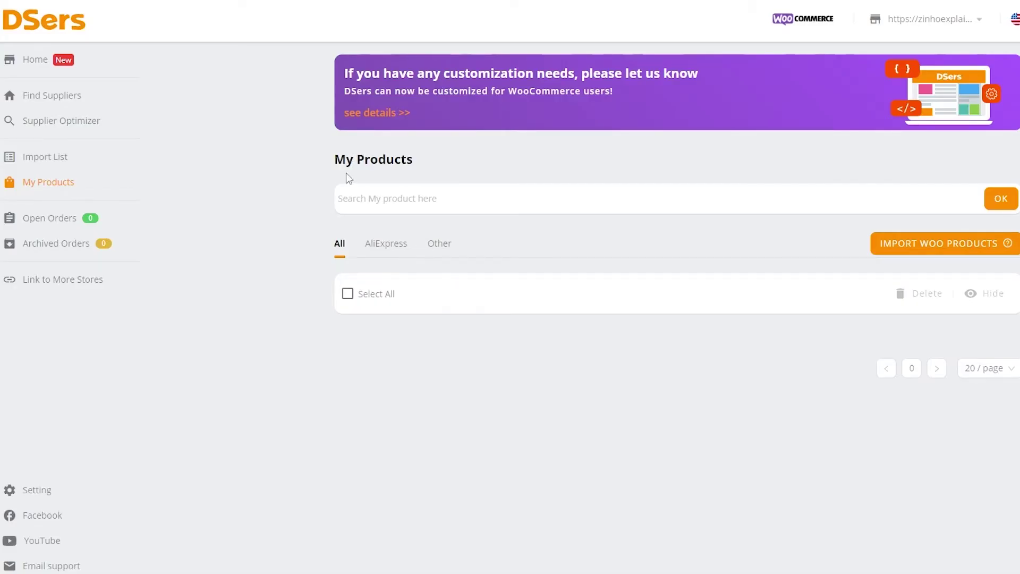
{"action": "left_click", "coordinate": [53, 157]}
{"action": "left_click", "coordinate": [429, 150]}
{"action": "key", "text": "ctrl+v"}
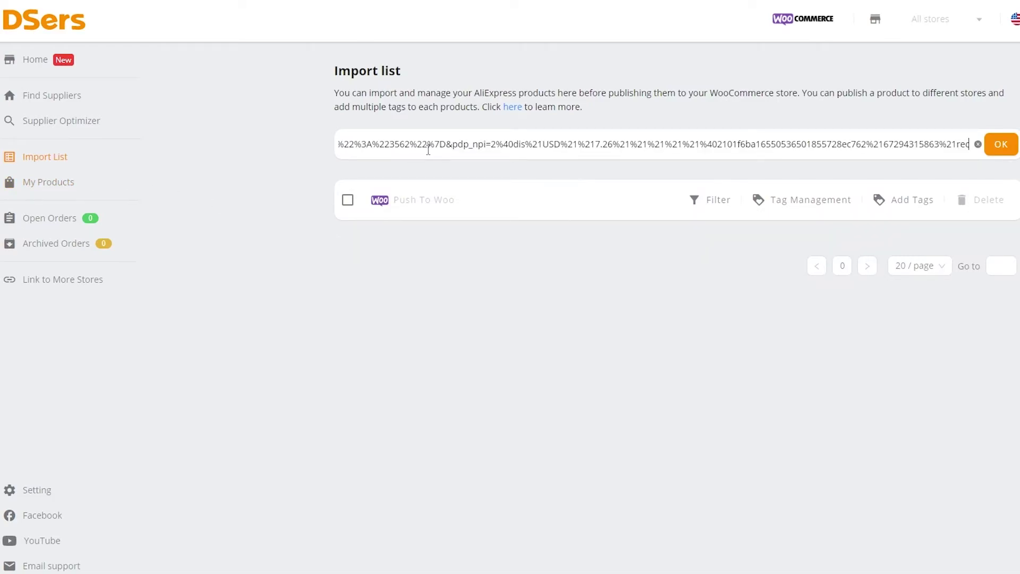
{"action": "left_click", "coordinate": [1001, 151]}
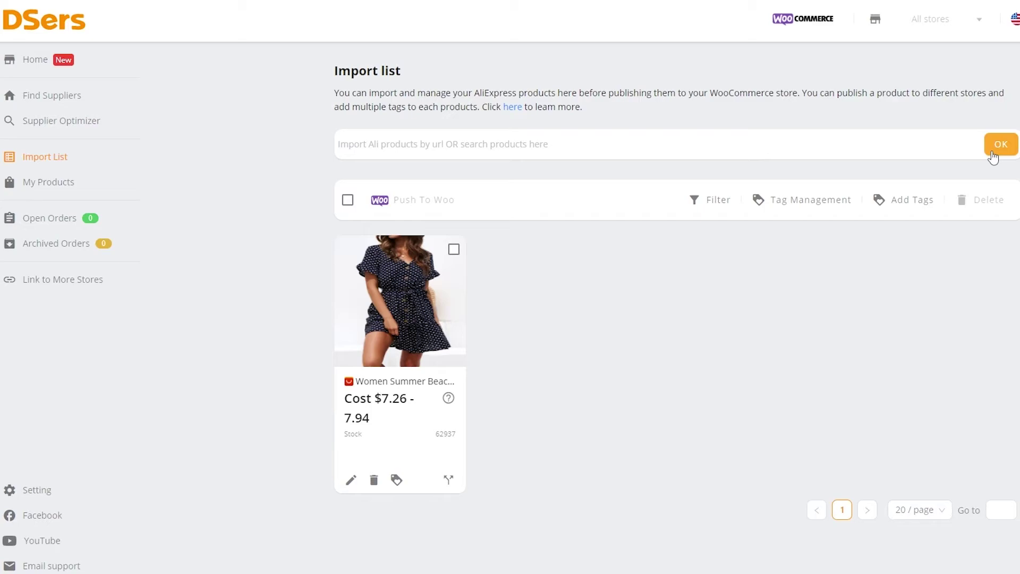
{"action": "mouse_move", "coordinate": [441, 378]}
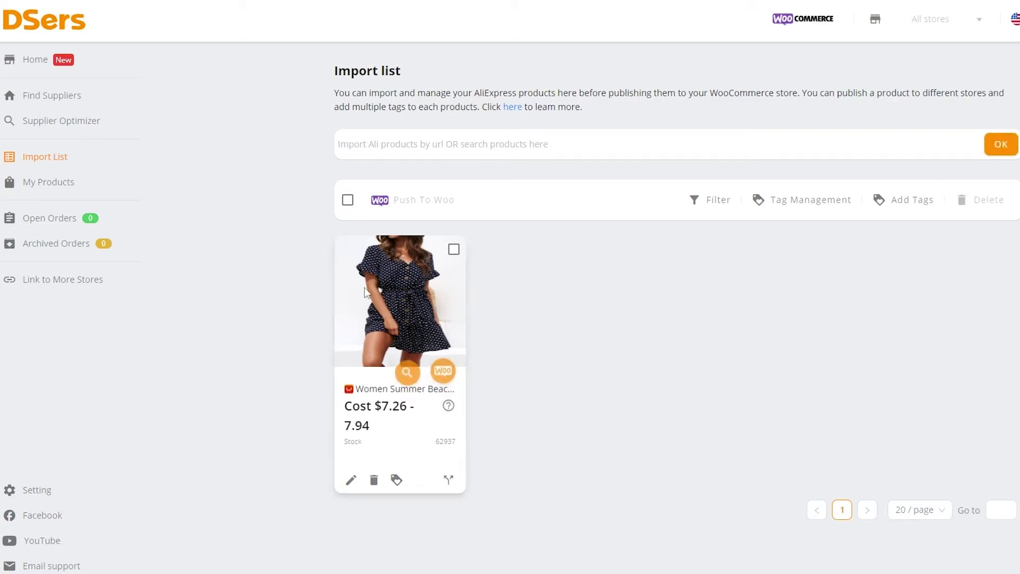
{"action": "left_click", "coordinate": [441, 372]}
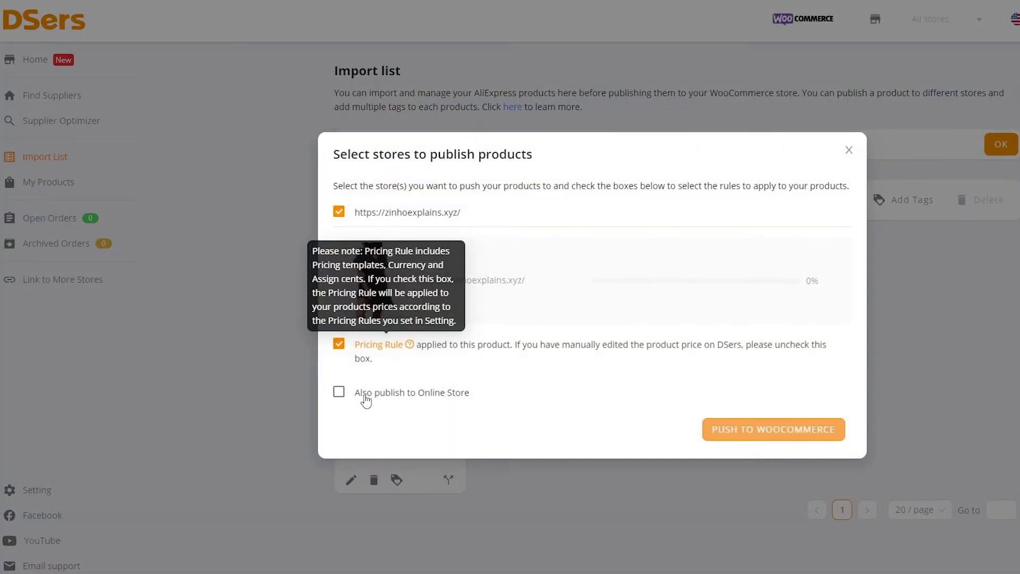
{"action": "left_click", "coordinate": [340, 393]}
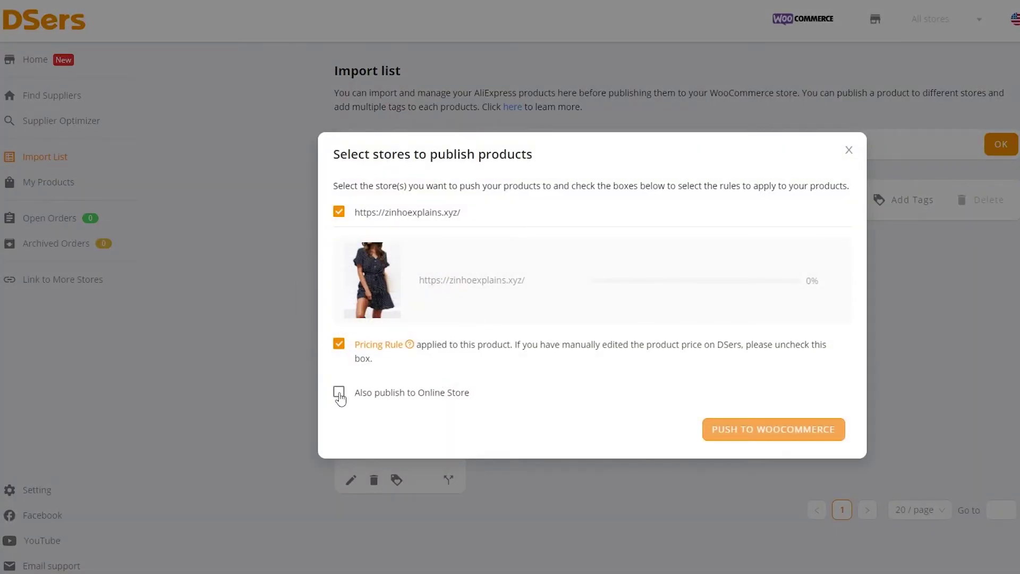
{"action": "left_click", "coordinate": [773, 430]}
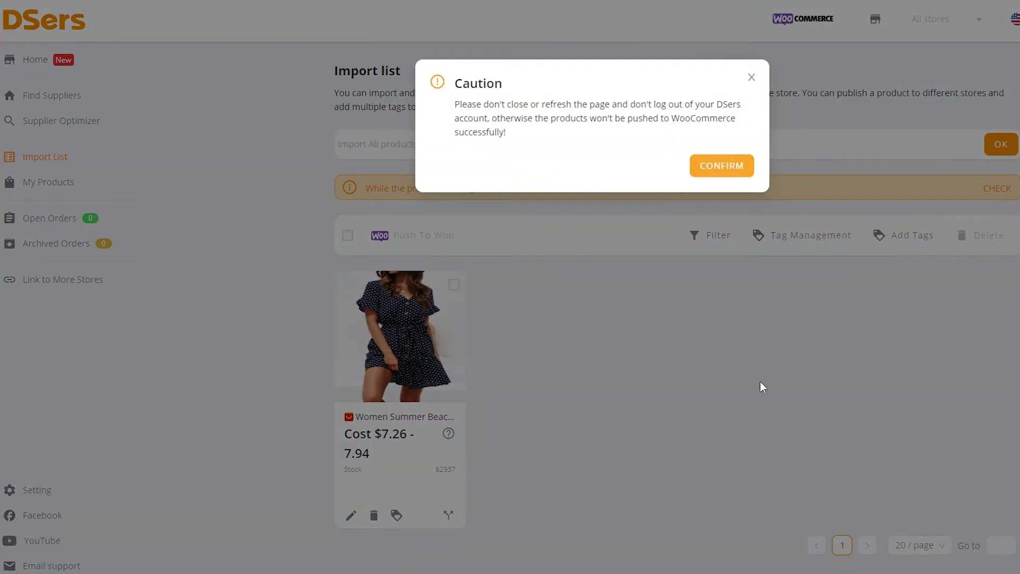
{"action": "left_click", "coordinate": [712, 167]}
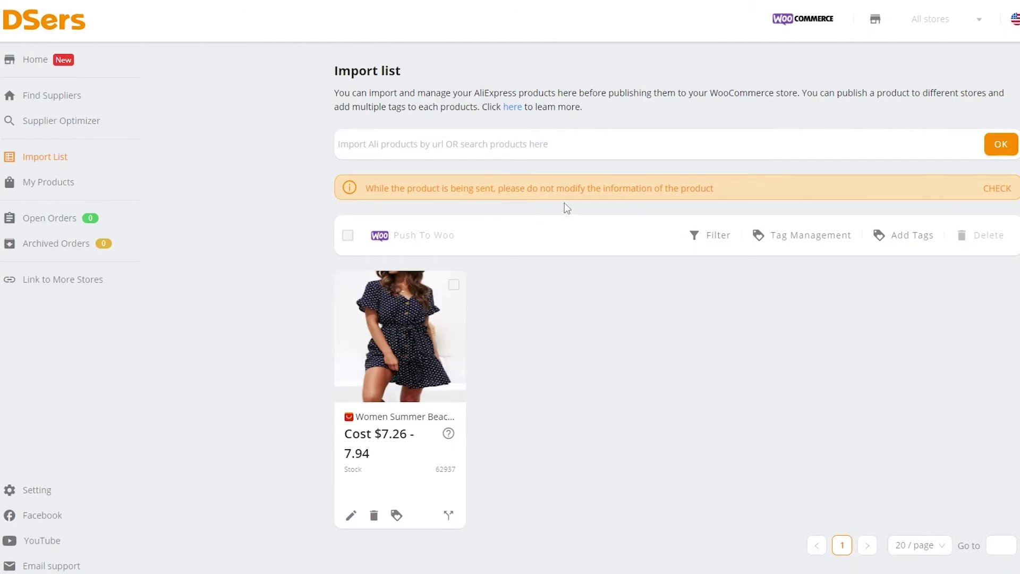
{"action": "left_click", "coordinate": [986, 189]}
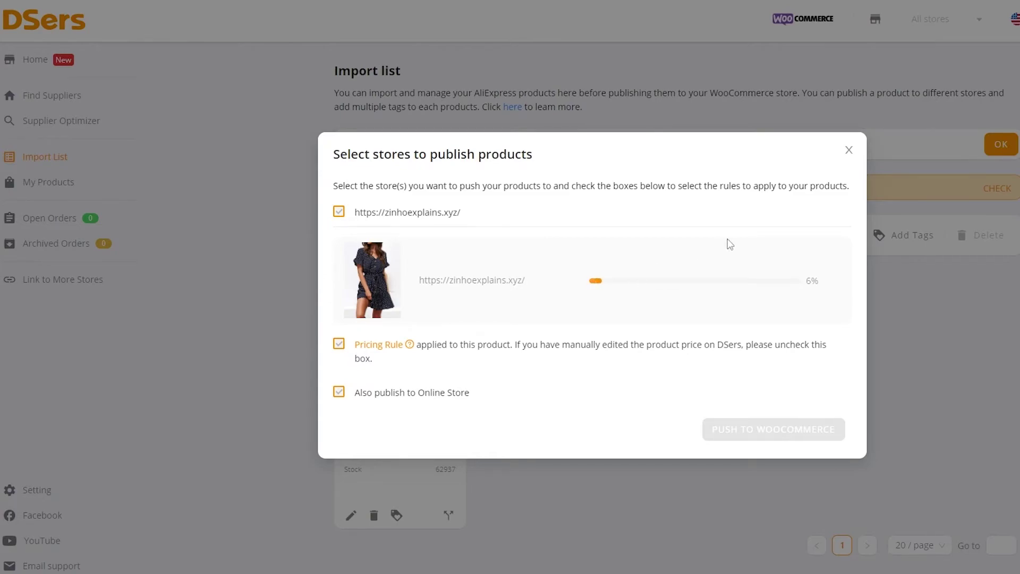
{"action": "left_click", "coordinate": [848, 150]}
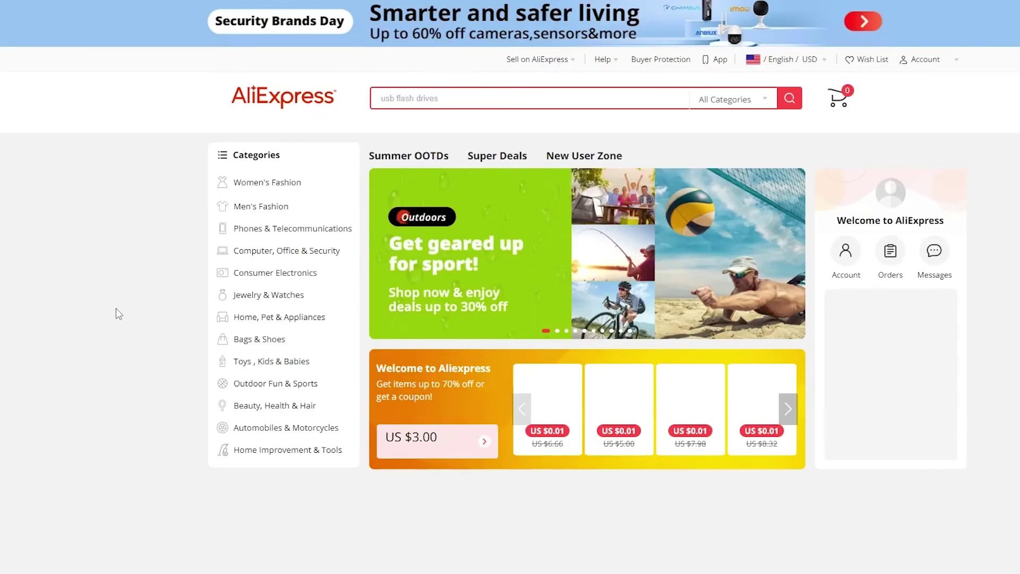
Browse the AliExpress home page and open the Short Sleeve Polka Dot dress page.
{"action": "scroll", "coordinate": [118, 314], "scroll_direction": "down", "scroll_amount": 8}
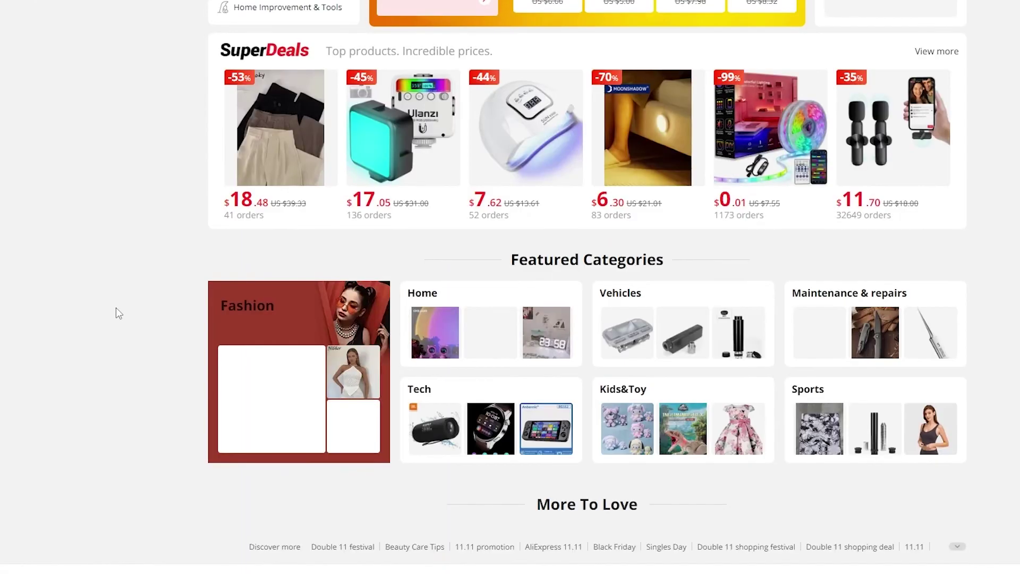
{"action": "scroll", "coordinate": [116, 307], "scroll_direction": "up", "scroll_amount": 3}
{"action": "scroll", "coordinate": [116, 307], "scroll_direction": "down", "scroll_amount": 15}
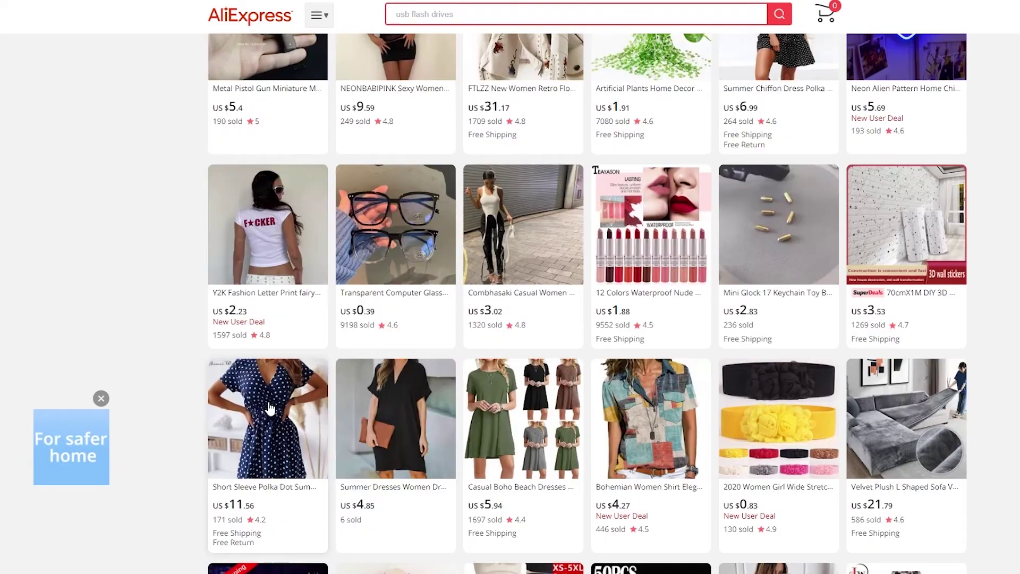
{"action": "left_click", "coordinate": [317, 381]}
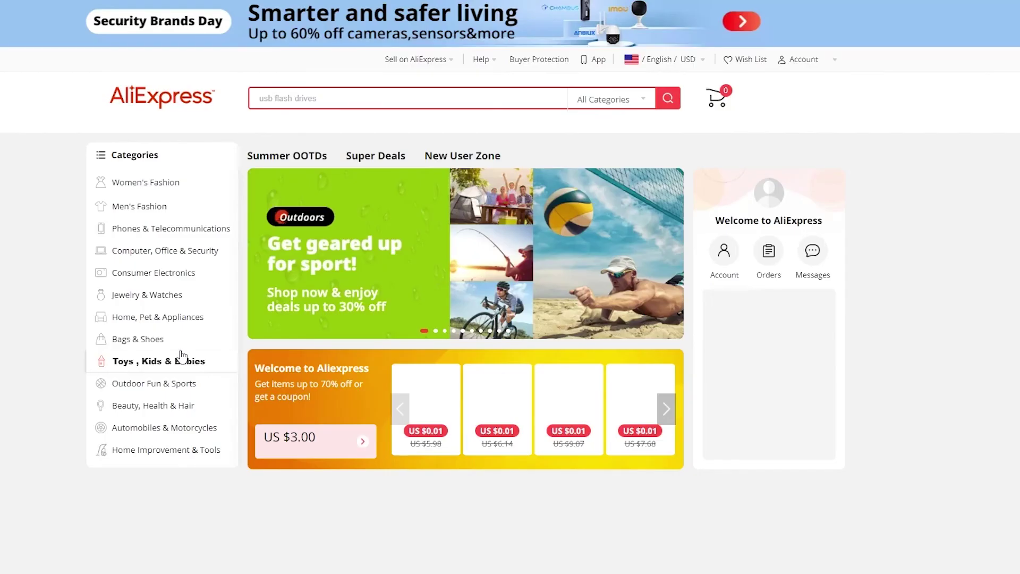
Open SuperDeals, view the FSDA Tassel dress, then return to the deals listing.
{"action": "scroll", "coordinate": [119, 426], "scroll_direction": "down", "scroll_amount": 5}
{"action": "scroll", "coordinate": [119, 426], "scroll_direction": "down", "scroll_amount": 5}
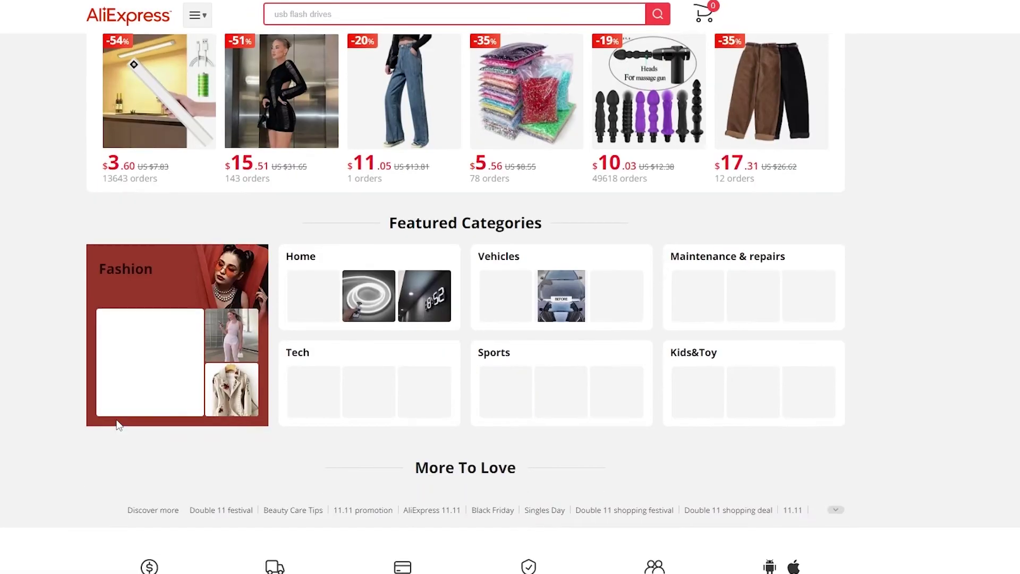
{"action": "scroll", "coordinate": [298, 205], "scroll_direction": "up", "scroll_amount": 3}
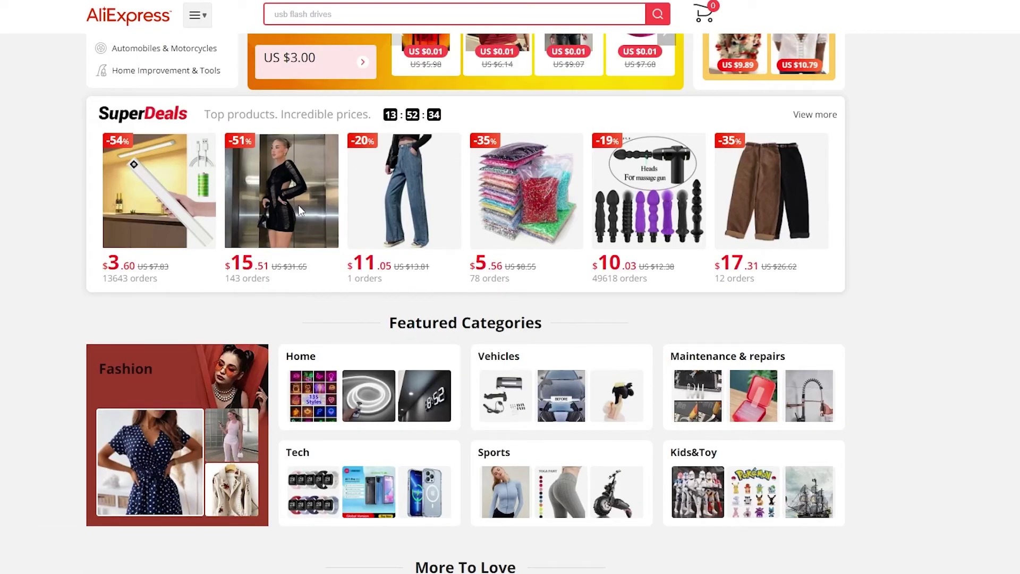
{"action": "left_click", "coordinate": [298, 205]}
{"action": "scroll", "coordinate": [296, 244], "scroll_direction": "down", "scroll_amount": 5}
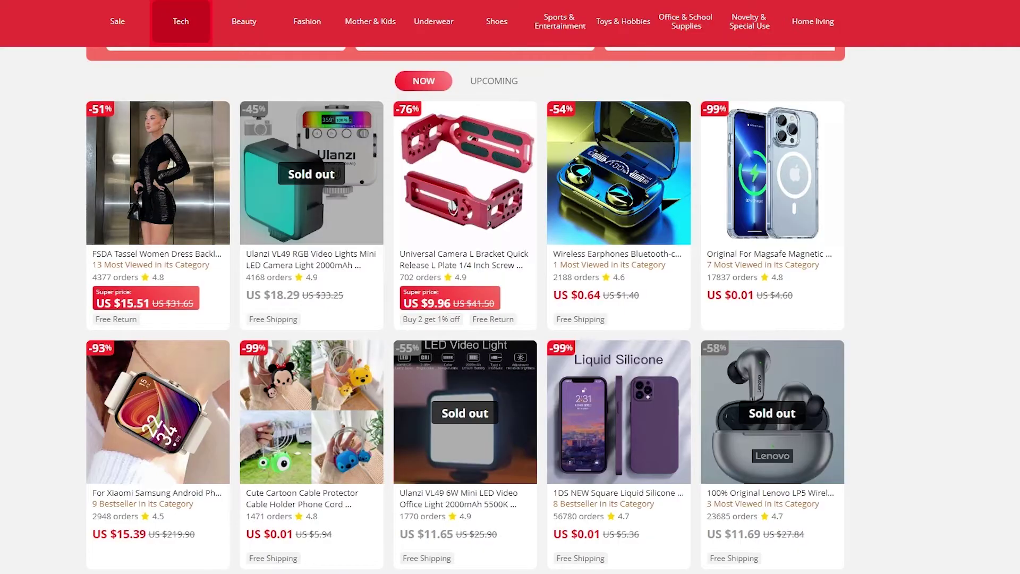
{"action": "left_click", "coordinate": [175, 204]}
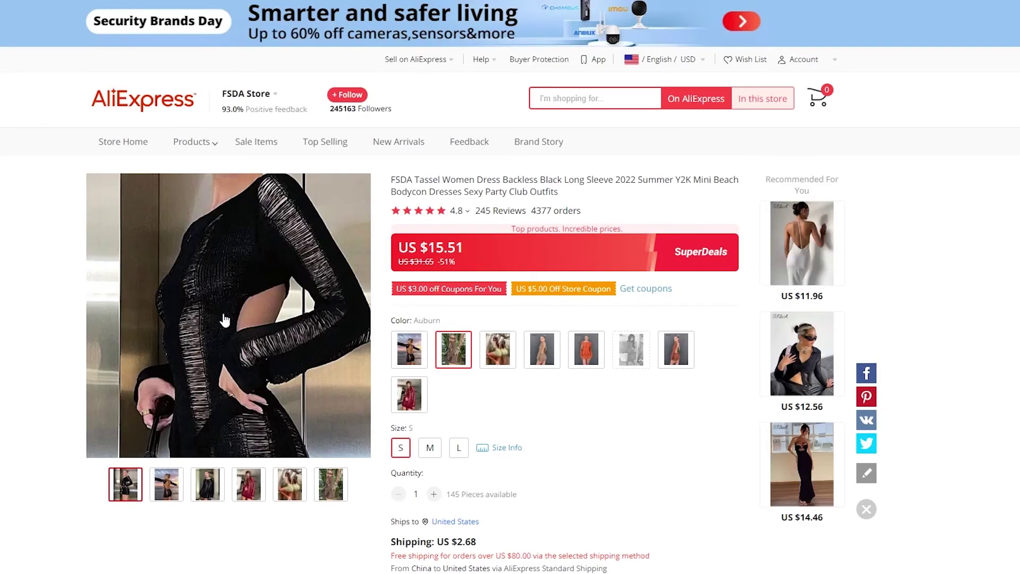
{"action": "mouse_move", "coordinate": [151, 502]}
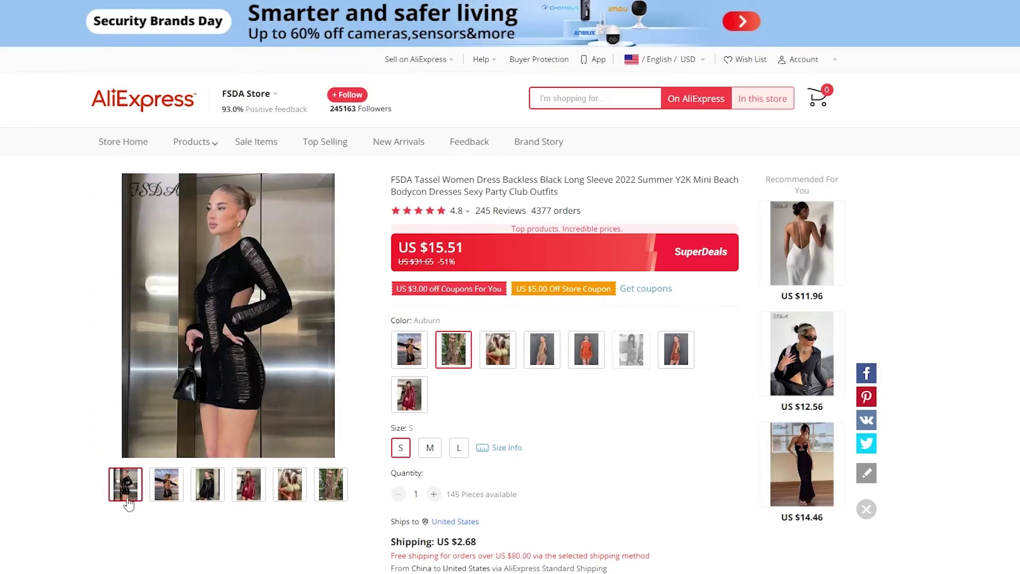
{"action": "key", "text": "alt+Left"}
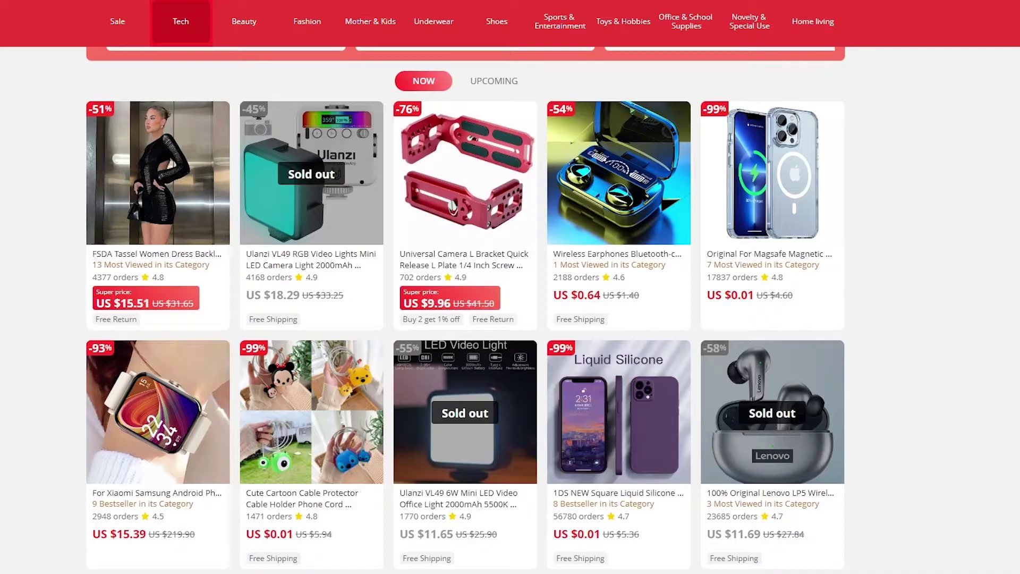
Back on the home page, check the Summer Fashion Dress page and return.
{"action": "scroll", "coordinate": [465, 319], "scroll_direction": "down", "scroll_amount": 2}
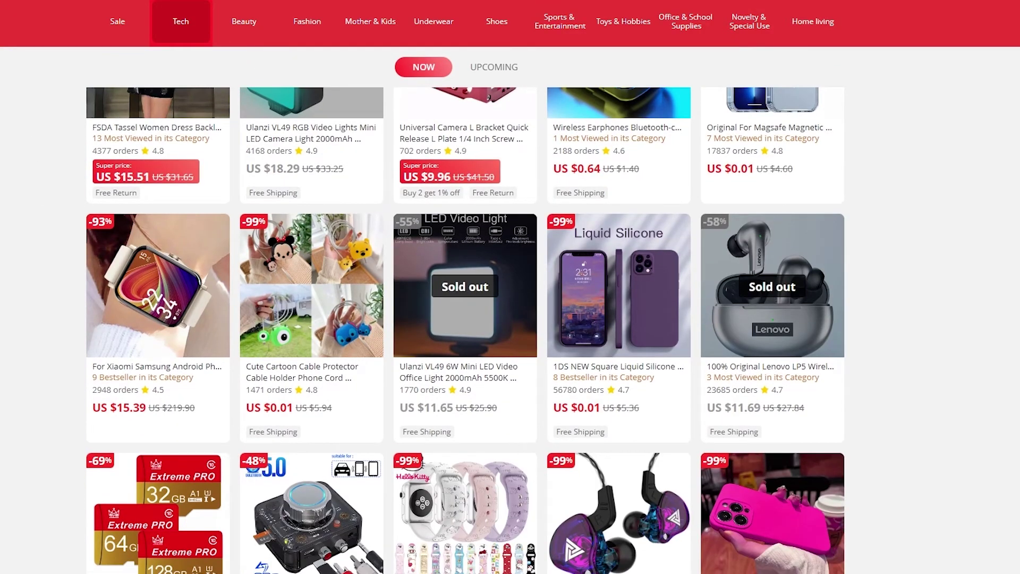
{"action": "key", "text": "alt+Left"}
{"action": "scroll", "coordinate": [465, 287], "scroll_direction": "down", "scroll_amount": 2}
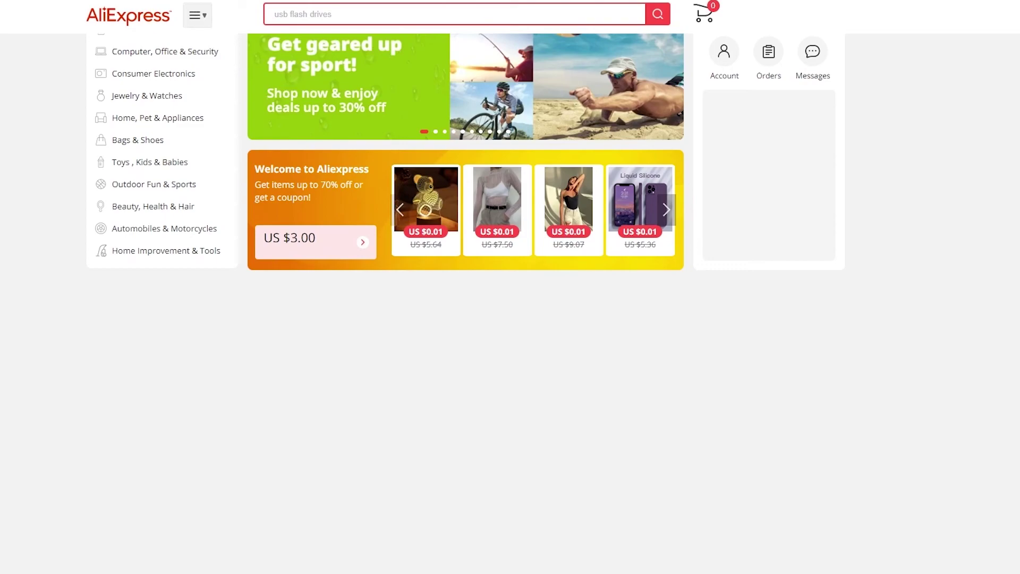
{"action": "scroll", "coordinate": [465, 303], "scroll_direction": "down", "scroll_amount": 5}
{"action": "scroll", "coordinate": [302, 336], "scroll_direction": "down", "scroll_amount": 3}
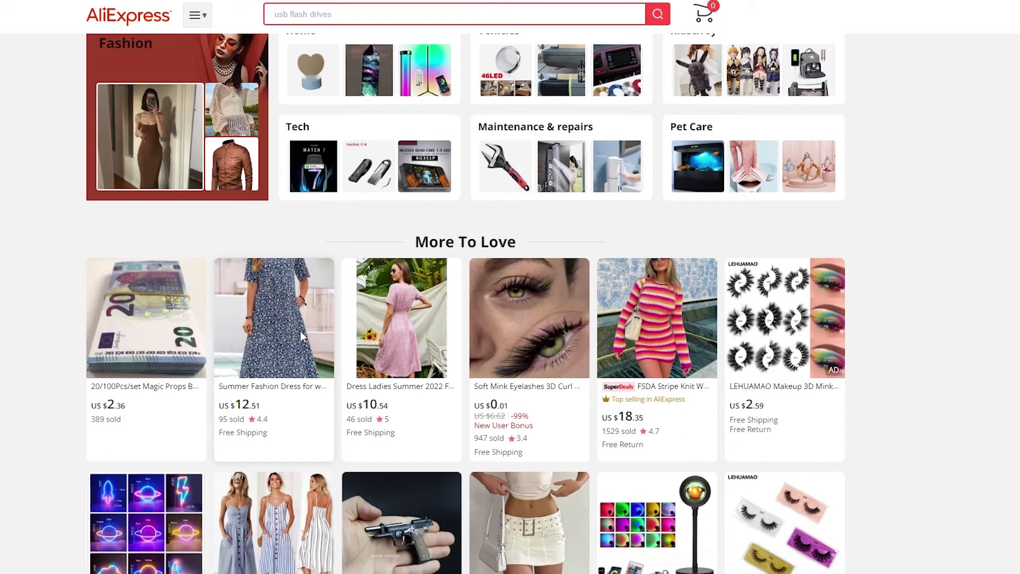
{"action": "left_click", "coordinate": [302, 336]}
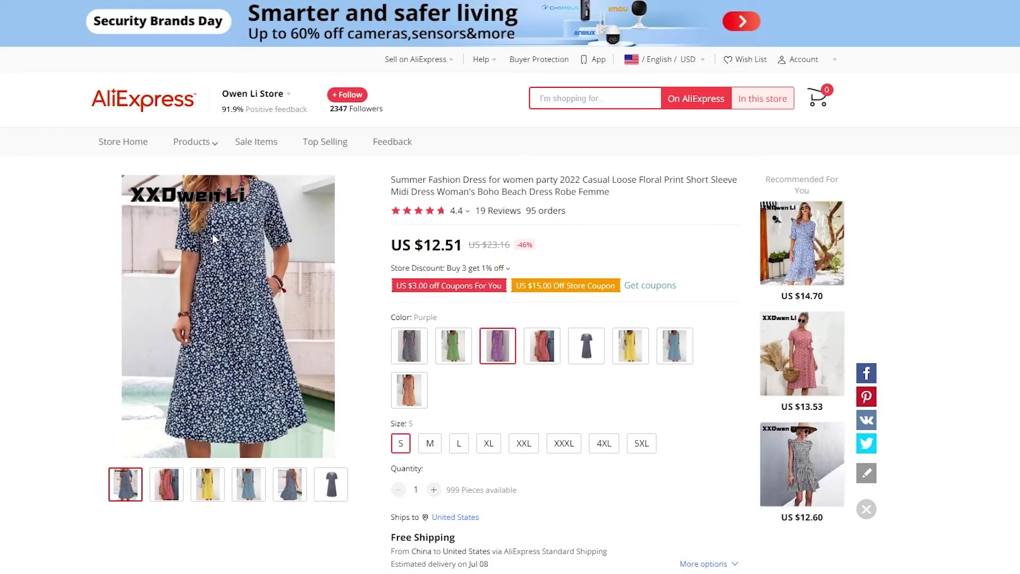
{"action": "key", "text": "alt+Left"}
Open the Women Bohemian Mini Dress page and view its red colour photo.
{"action": "mouse_move", "coordinate": [228, 251]}
{"action": "scroll", "coordinate": [443, 299], "scroll_direction": "down", "scroll_amount": 2}
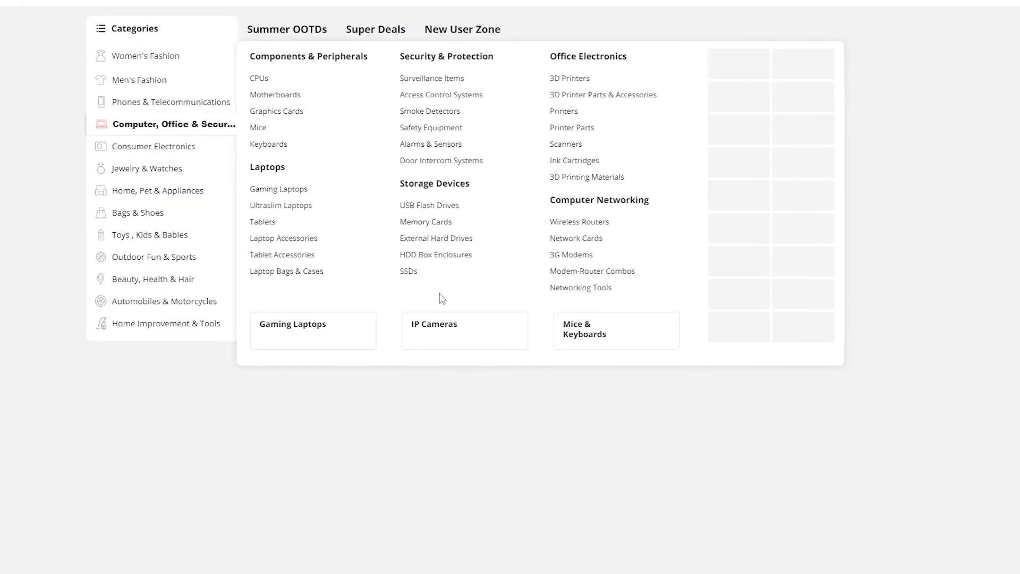
{"action": "scroll", "coordinate": [318, 366], "scroll_direction": "down", "scroll_amount": 4}
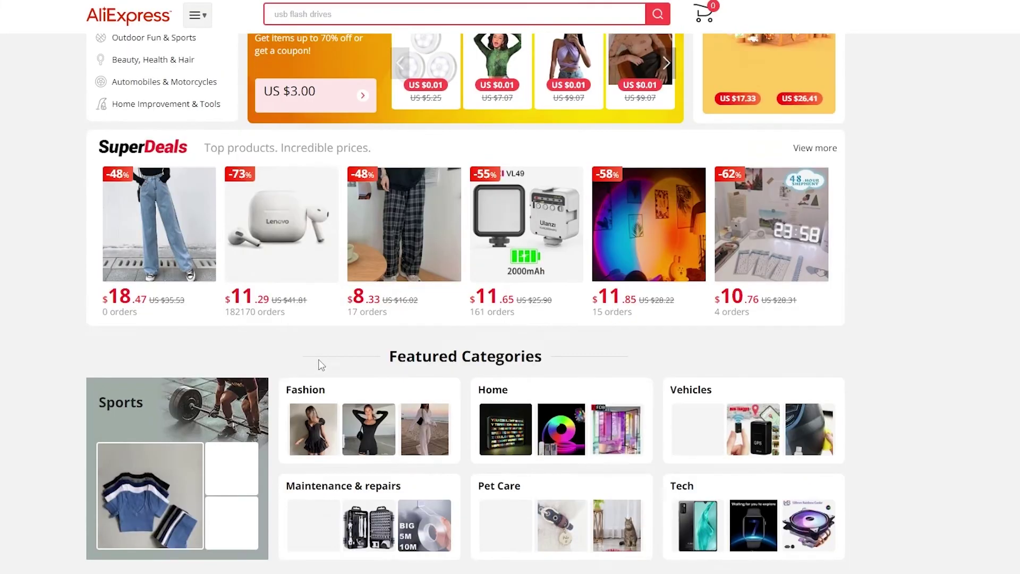
{"action": "scroll", "coordinate": [321, 365], "scroll_direction": "down", "scroll_amount": 2}
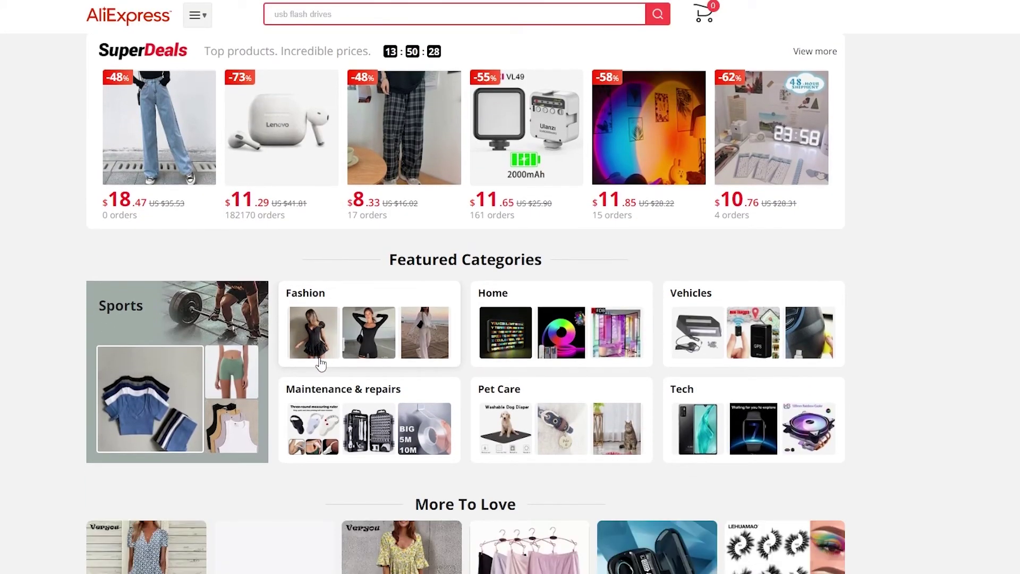
{"action": "left_click", "coordinate": [319, 360]}
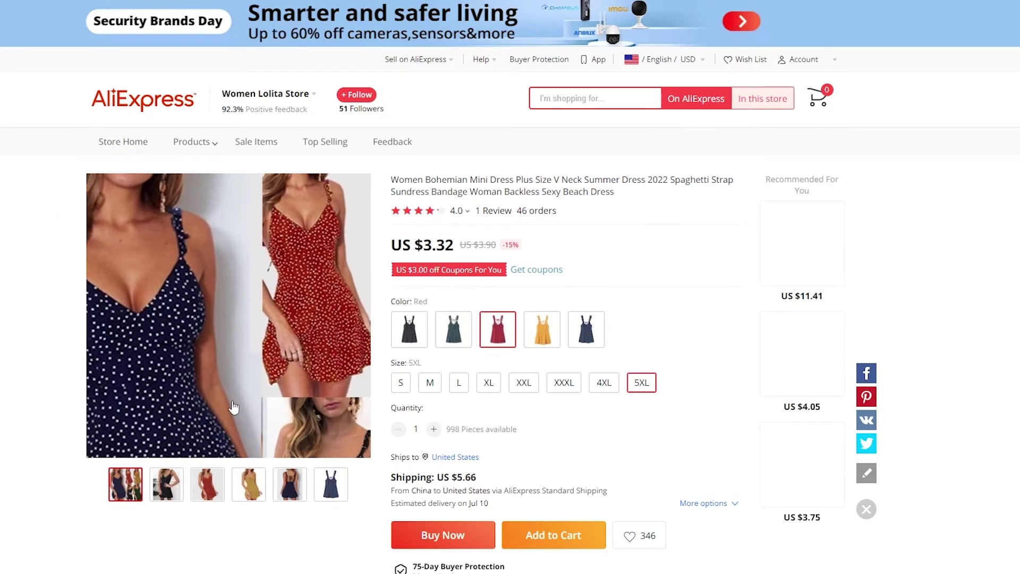
{"action": "left_click", "coordinate": [178, 491]}
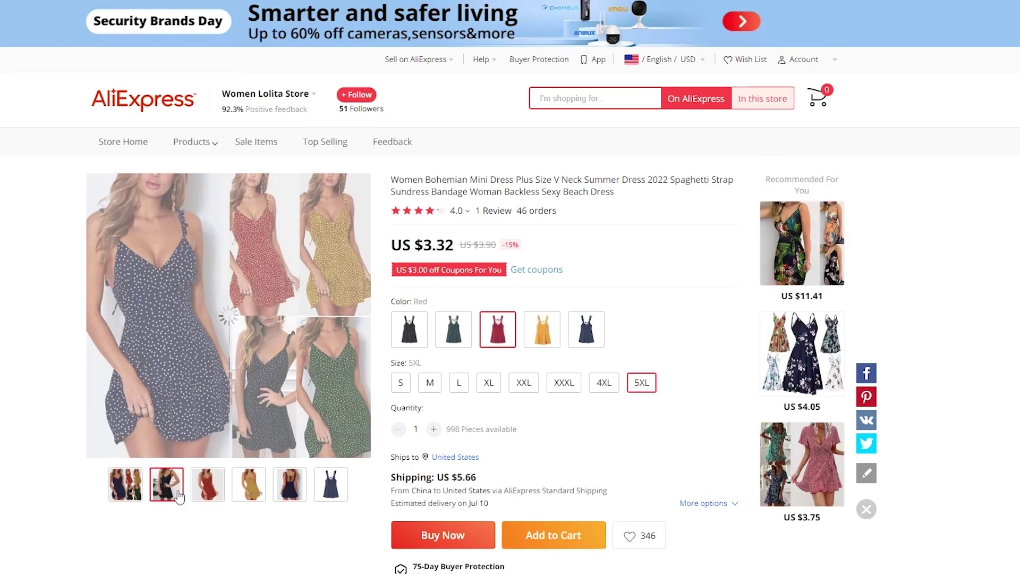
{"action": "left_click", "coordinate": [199, 488]}
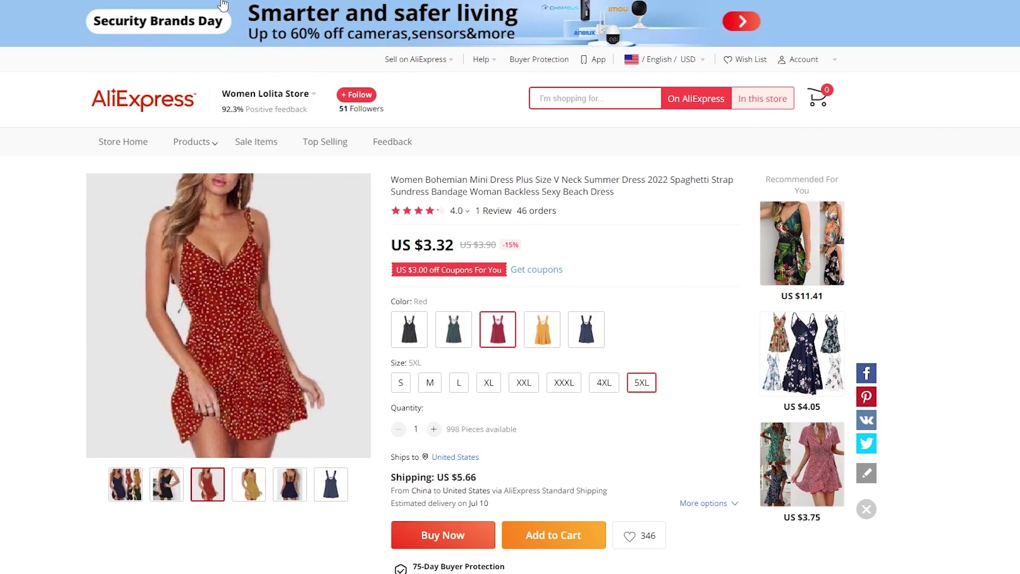
{"action": "right_click", "coordinate": [221, 2]}
Copy the bohemian dress link, then re-push the dotted dress to the selected WooCommerce store.
{"action": "left_click", "coordinate": [273, 79]}
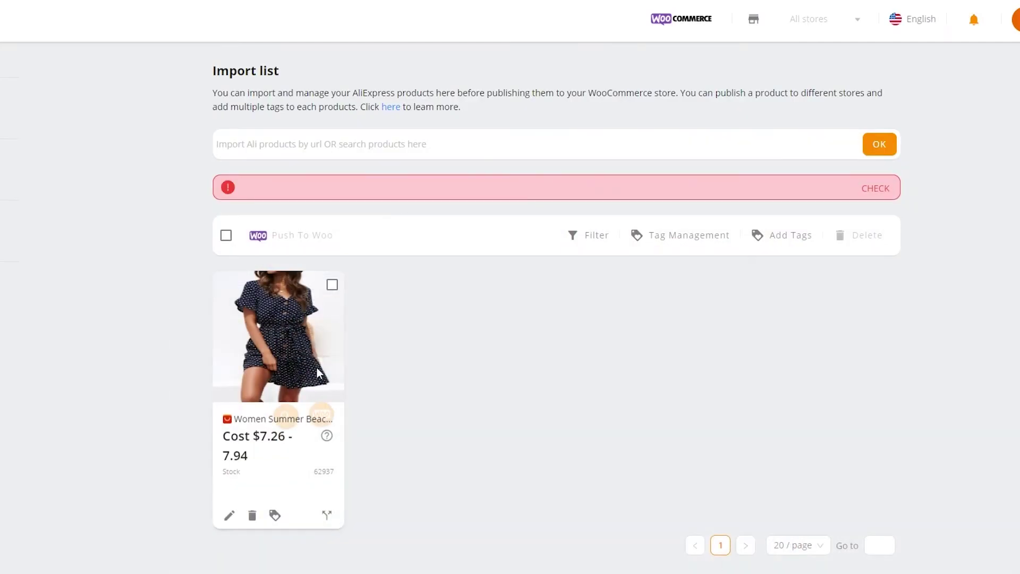
{"action": "left_click", "coordinate": [882, 189]}
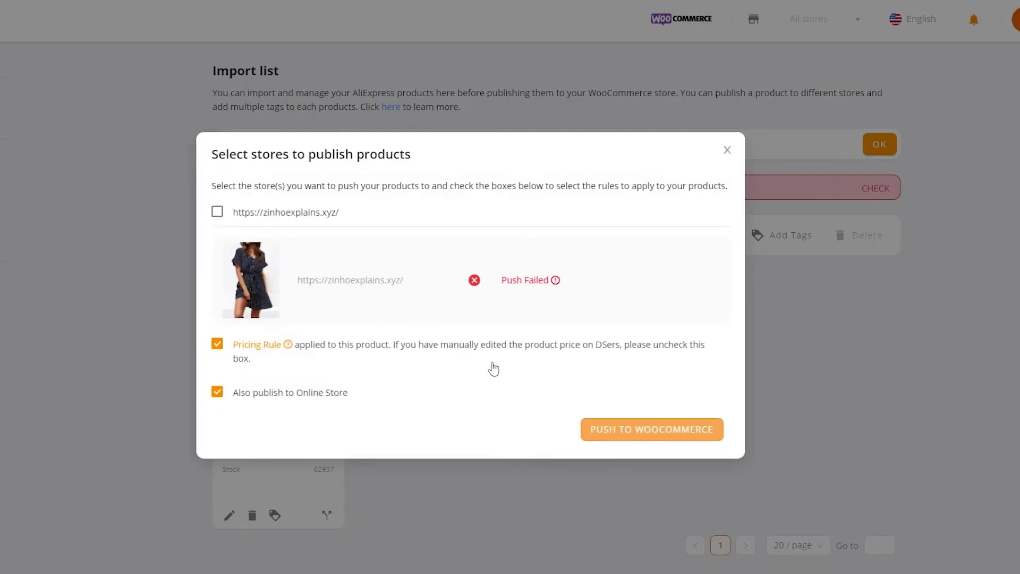
{"action": "left_click", "coordinate": [217, 212]}
{"action": "left_click", "coordinate": [622, 439]}
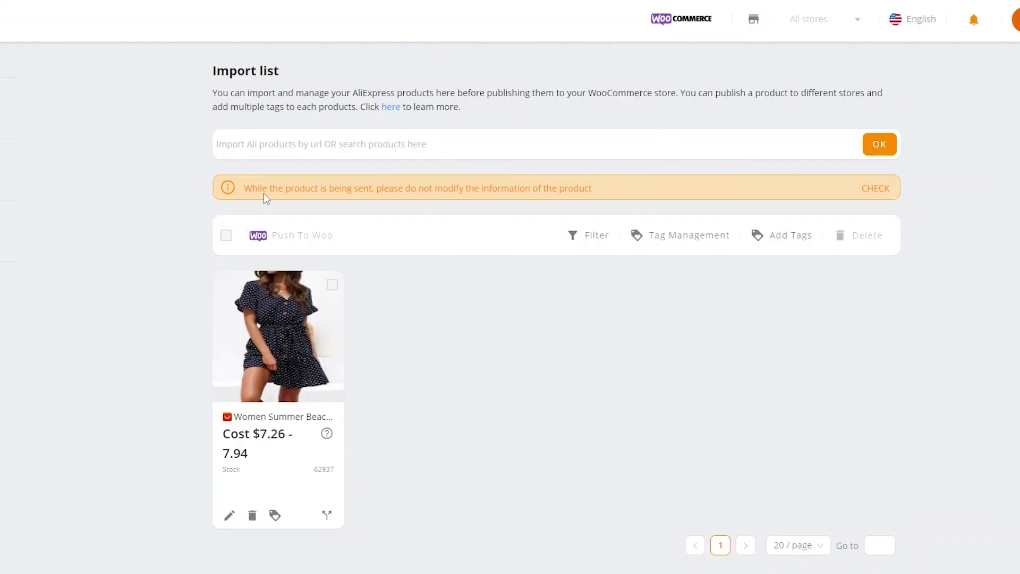
Paste the bohemian mini dress URL into the import field and import it.
{"action": "right_click", "coordinate": [276, 146]}
{"action": "left_click", "coordinate": [310, 242]}
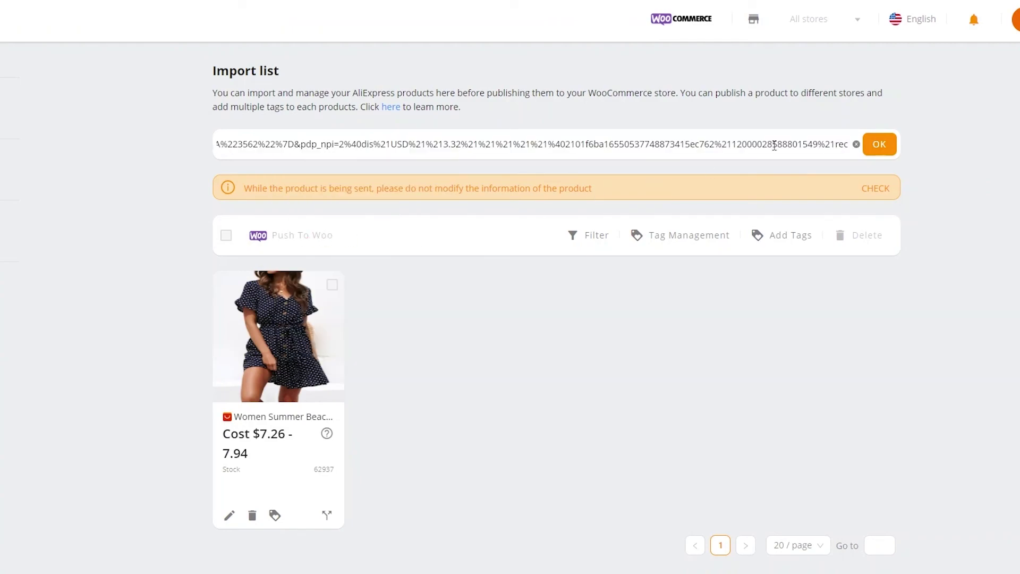
{"action": "left_click", "coordinate": [883, 144]}
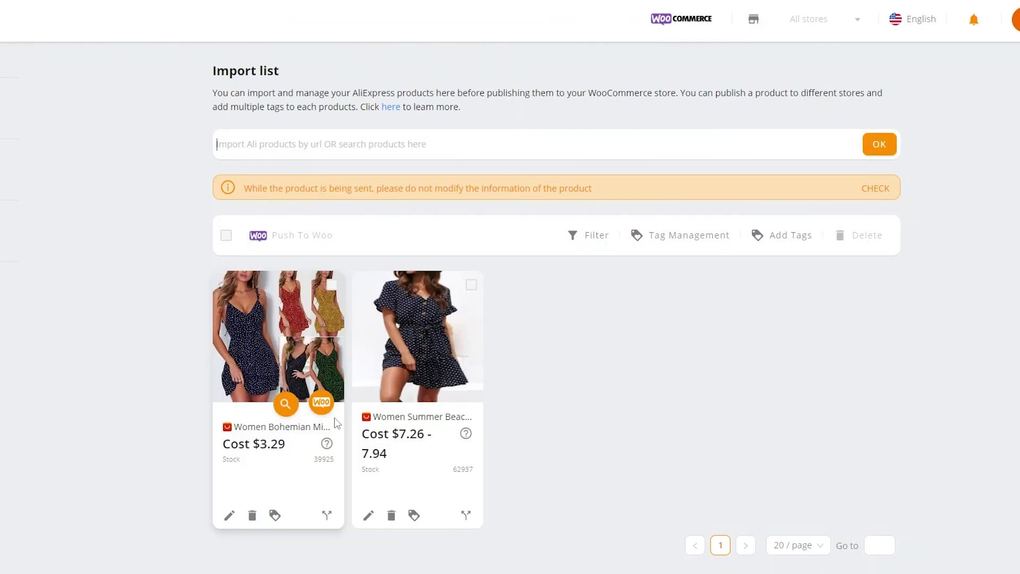
Check the publishing dialog confirming the bohemian dress pushed successfully to the store.
{"action": "left_click", "coordinate": [874, 188]}
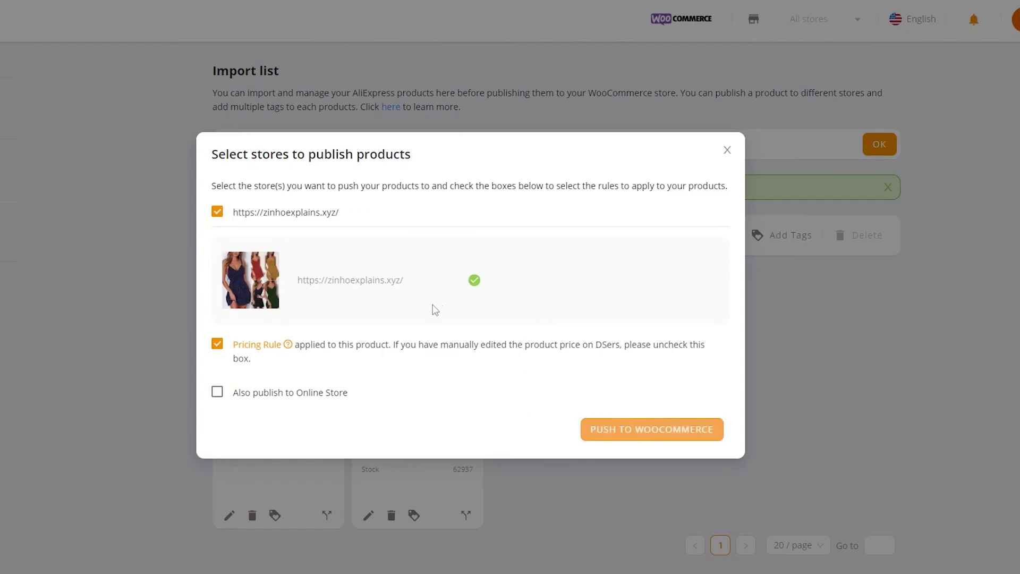
{"action": "left_click_drag", "start_coordinate": [300, 276], "coordinate": [404, 280]}
{"action": "left_click", "coordinate": [493, 283]}
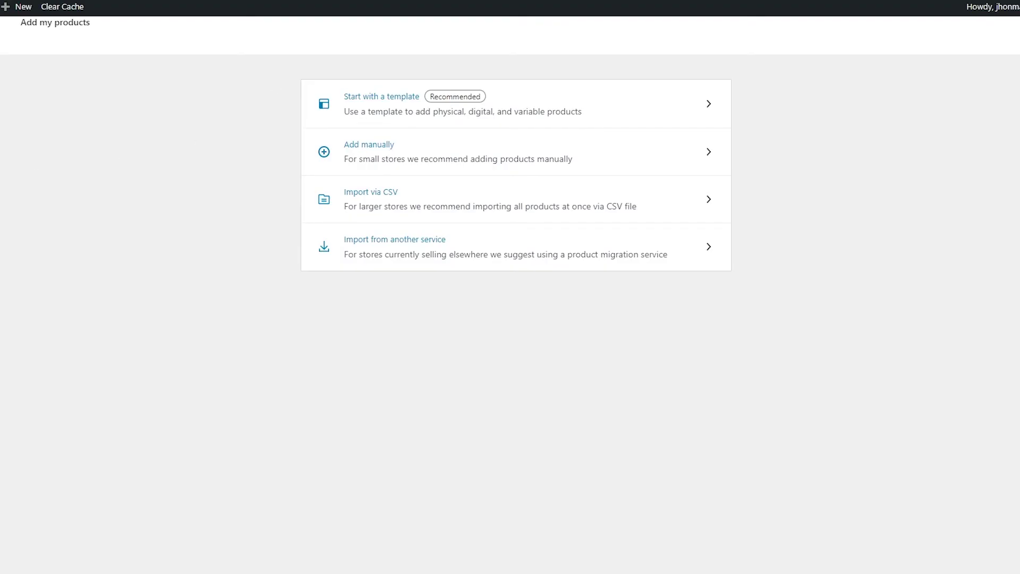
{"action": "mouse_move", "coordinate": [0, 169]}
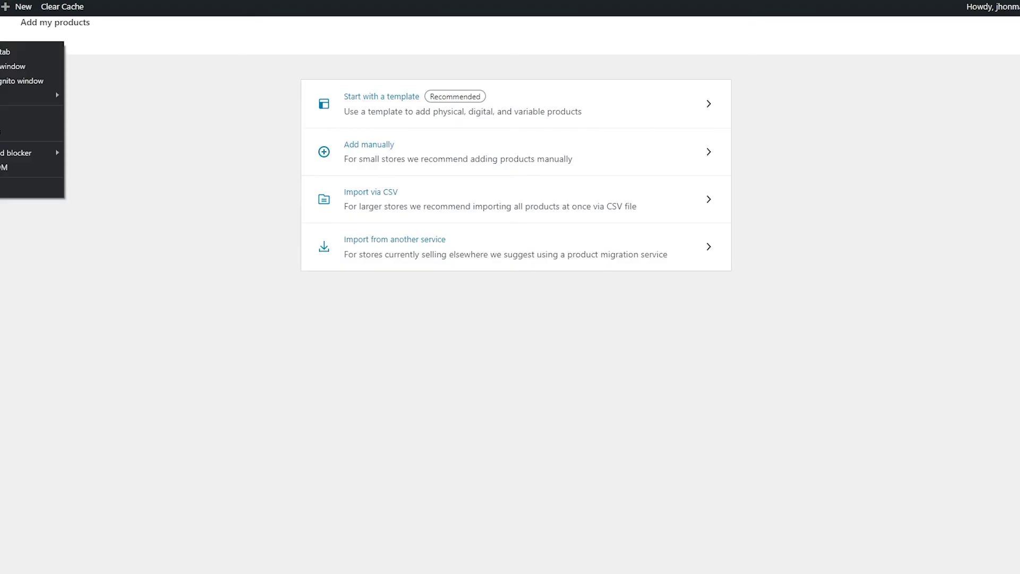